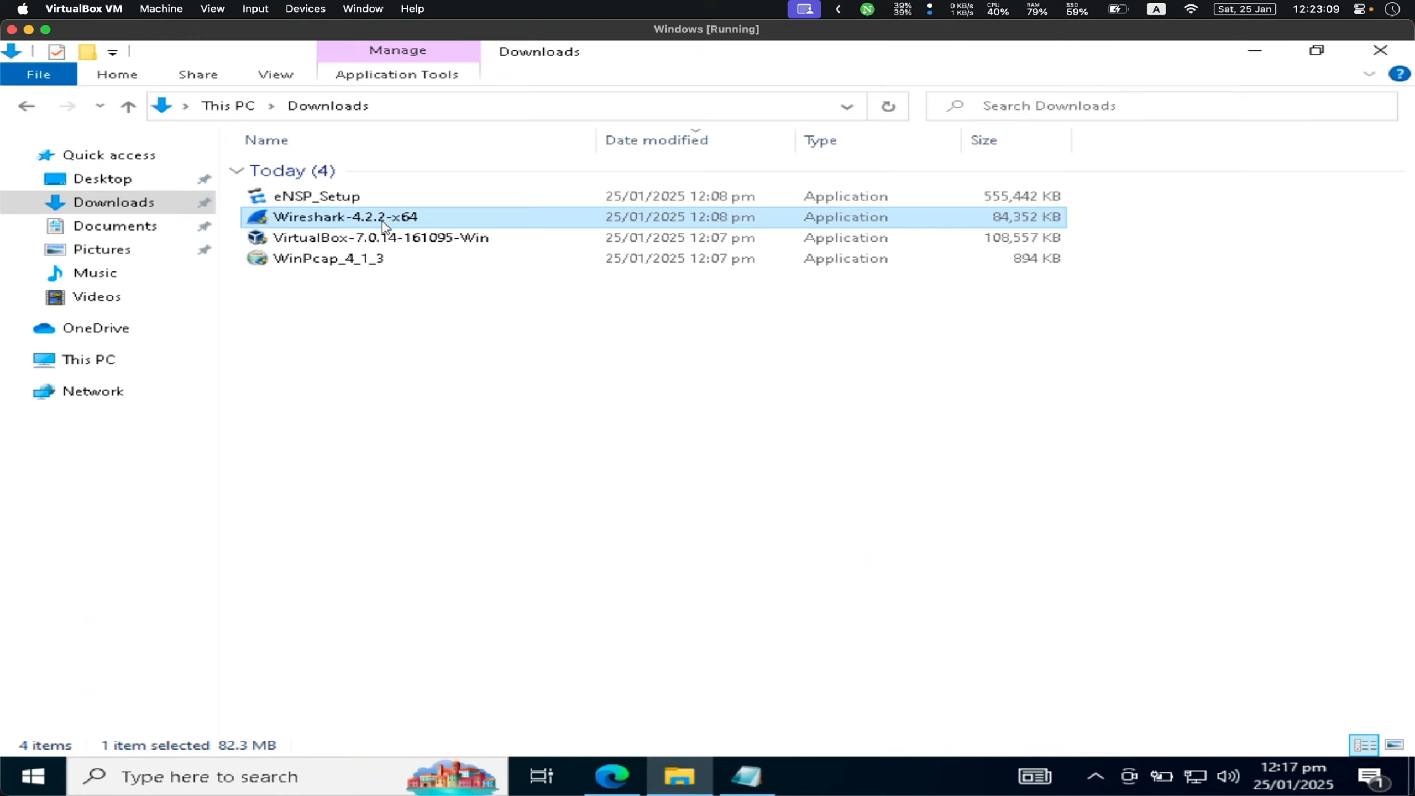
Step: Run the Wireshark-4.2.2-x64 installer from Downloads and proceed with the default components and C:\Program Files\Wireshark as the destination folder
double_click(380, 223)
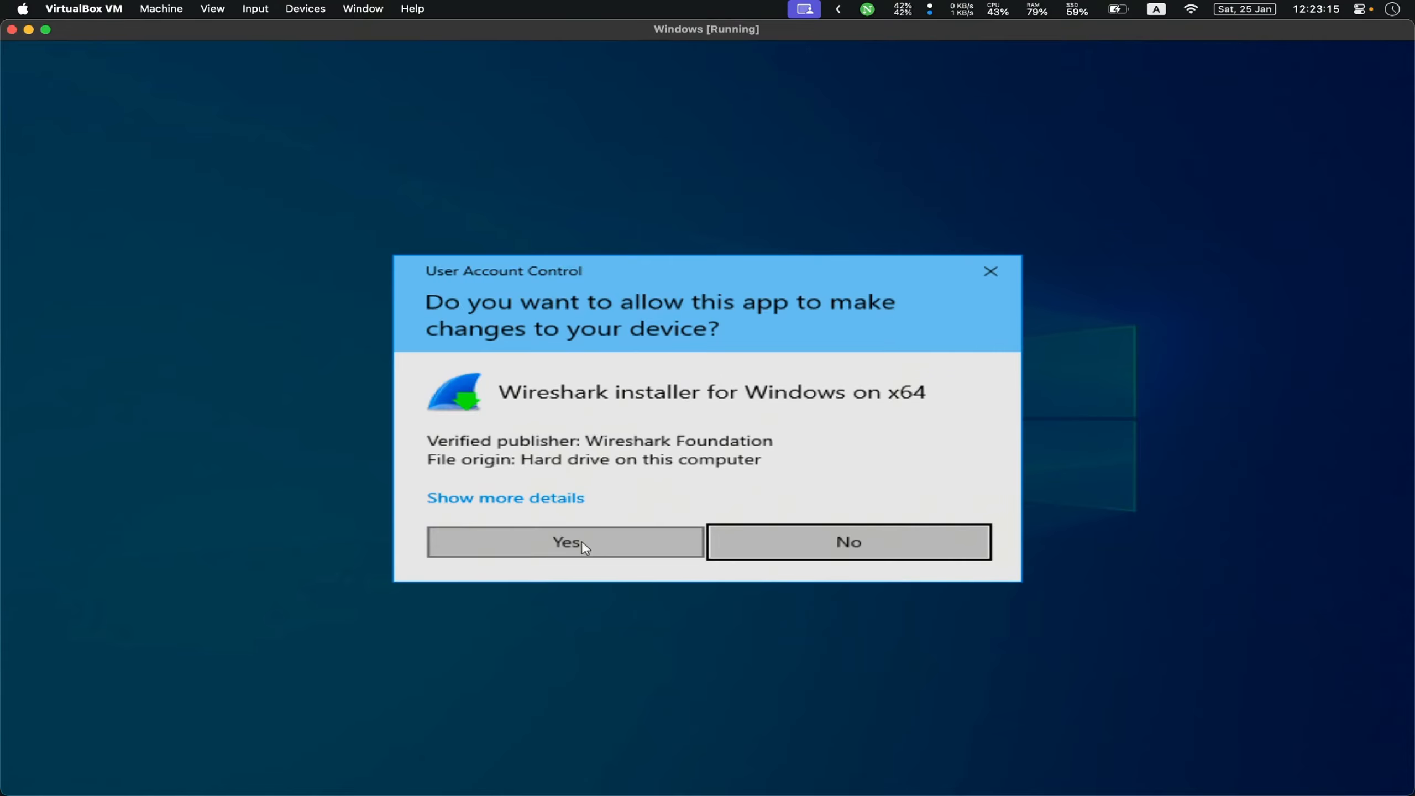
left_click(581, 542)
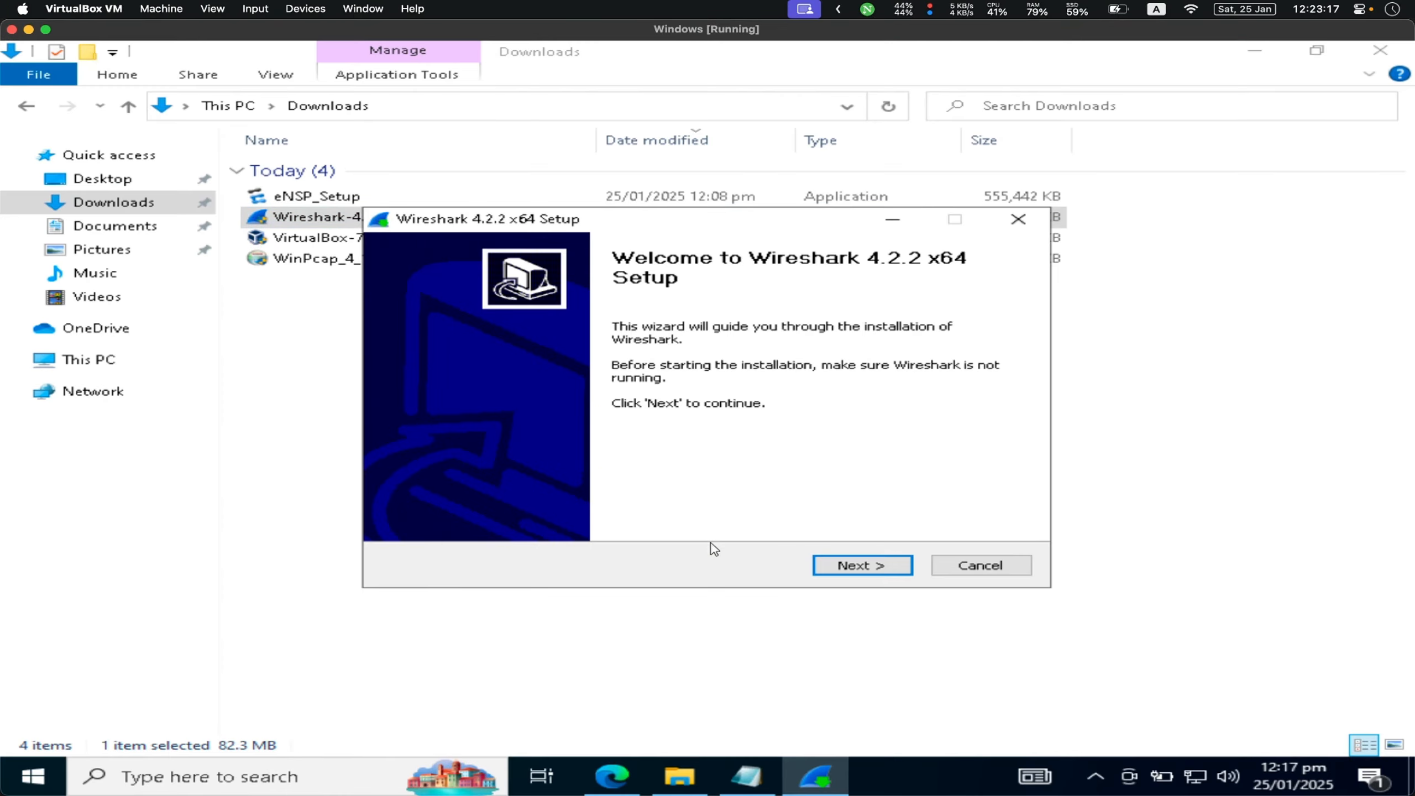
left_click(854, 569)
left_click(856, 569)
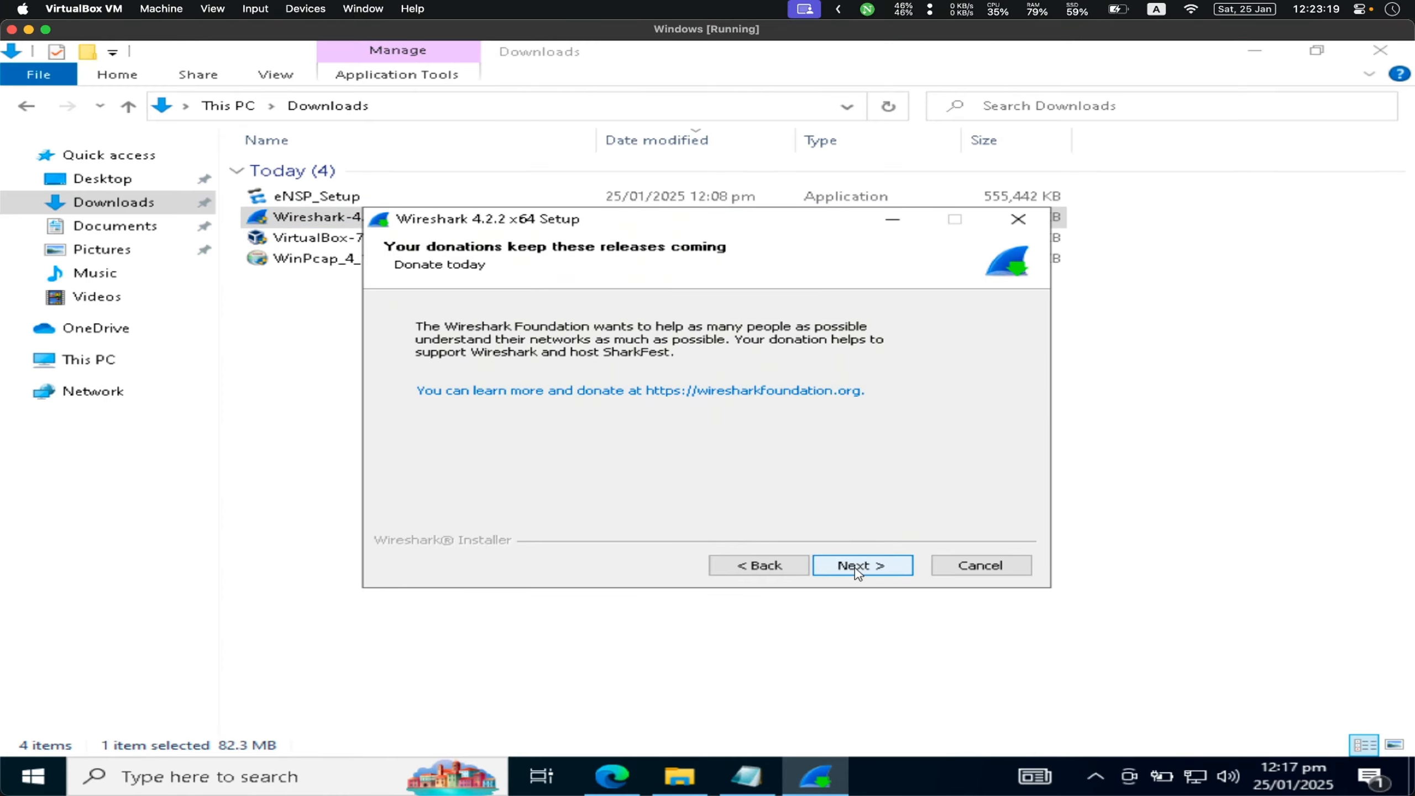
left_click(857, 569)
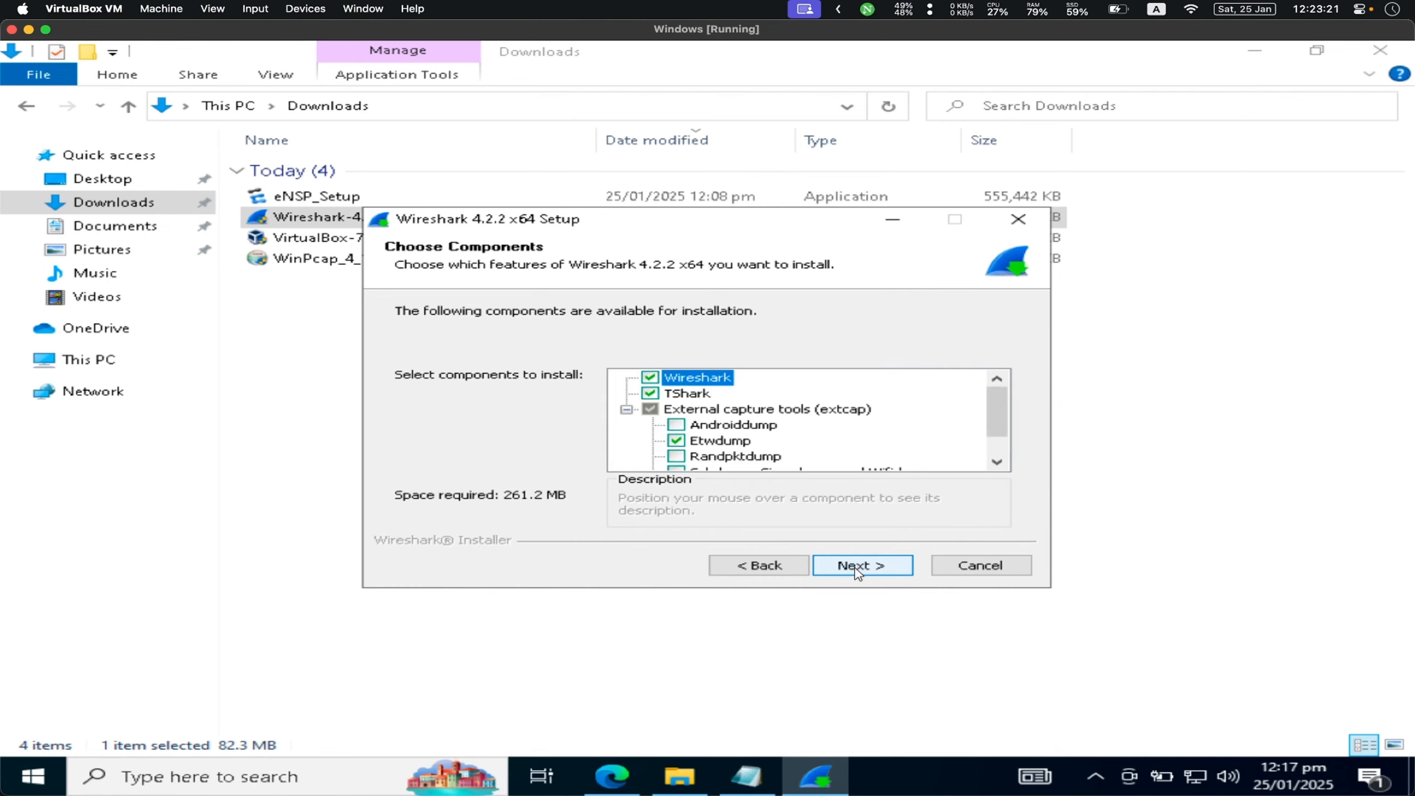
left_click(856, 568)
left_click(855, 567)
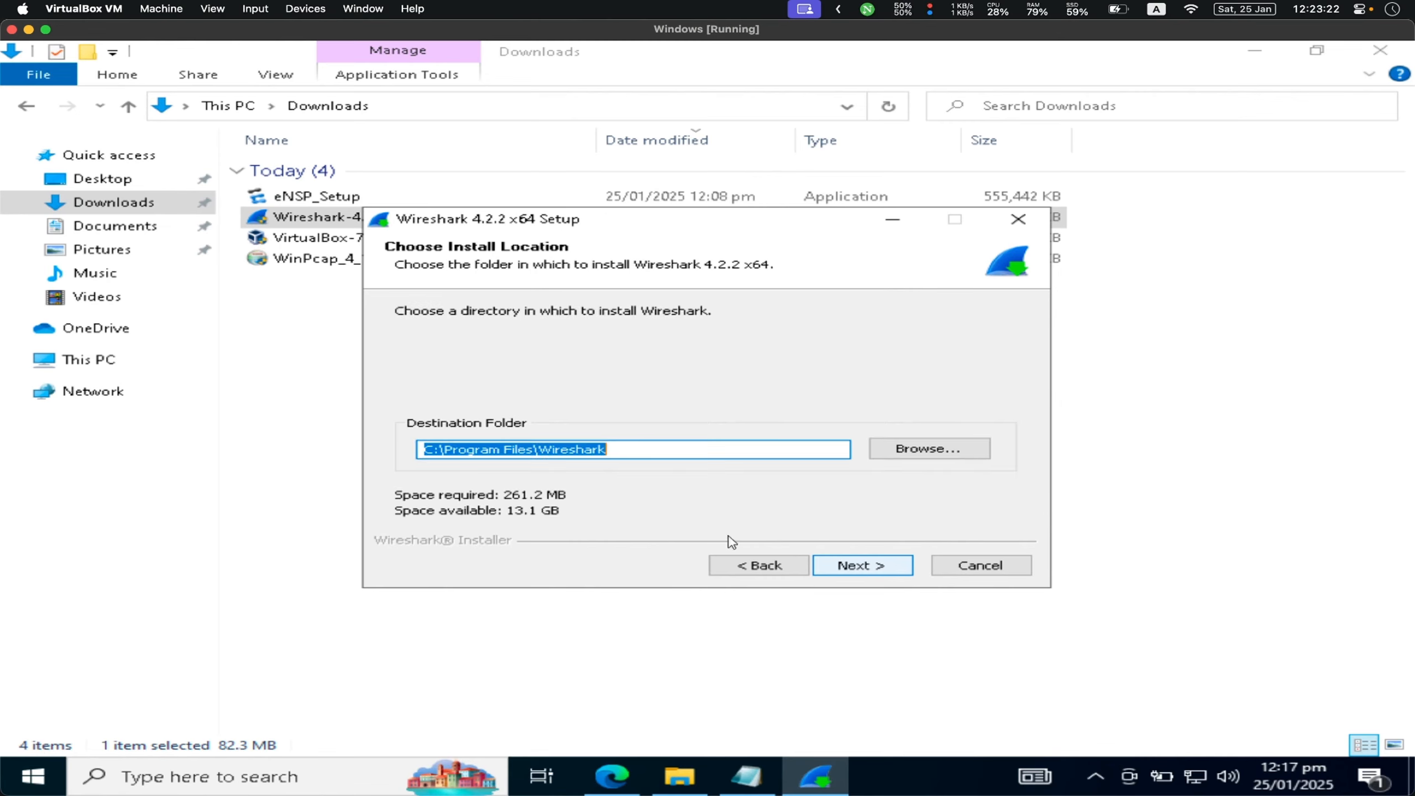
left_click(853, 567)
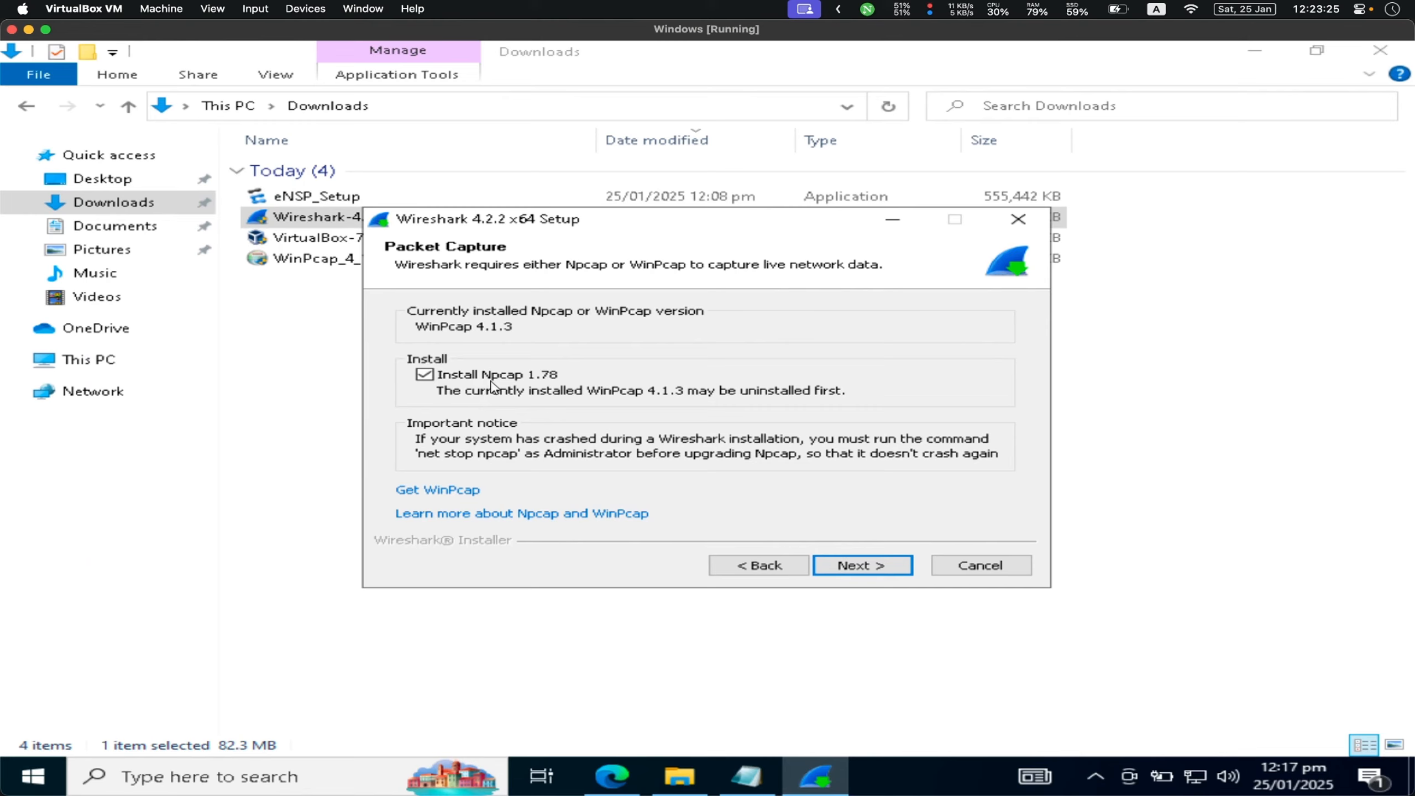
Step: Exclude Npcap 1.78, leave USBPcap unselected, then install Wireshark and finish its setup
left_click(490, 384)
left_click(862, 565)
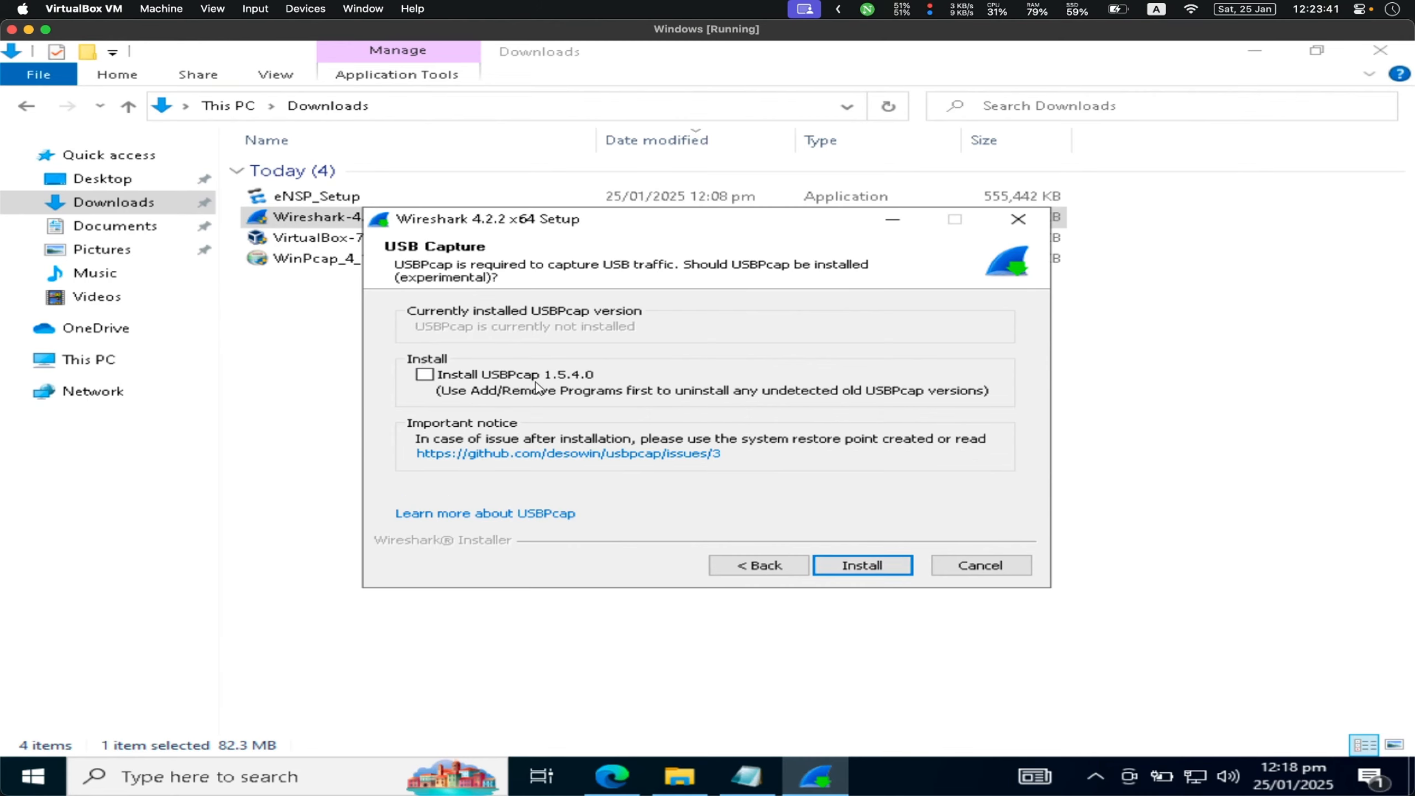
left_click(871, 572)
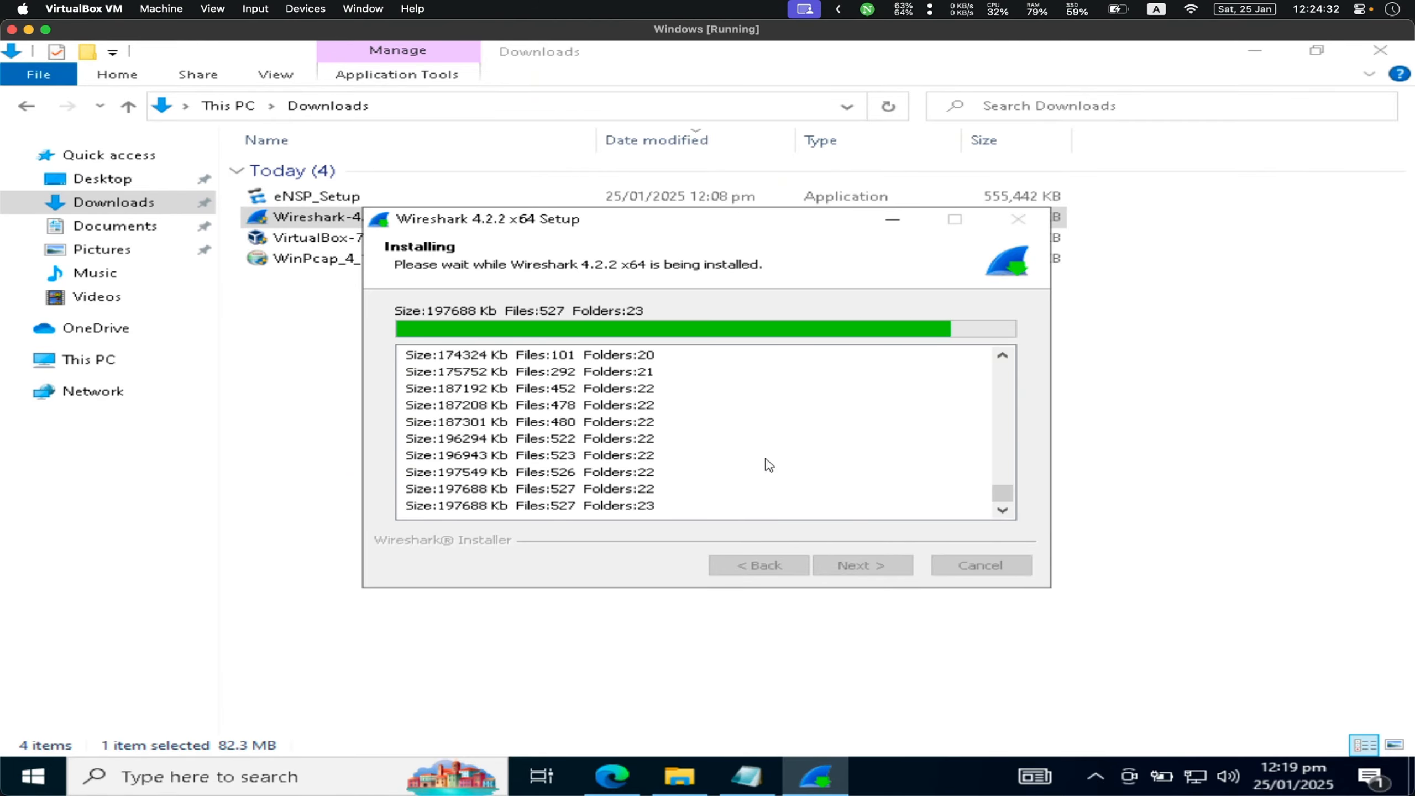
left_click(854, 569)
left_click(854, 572)
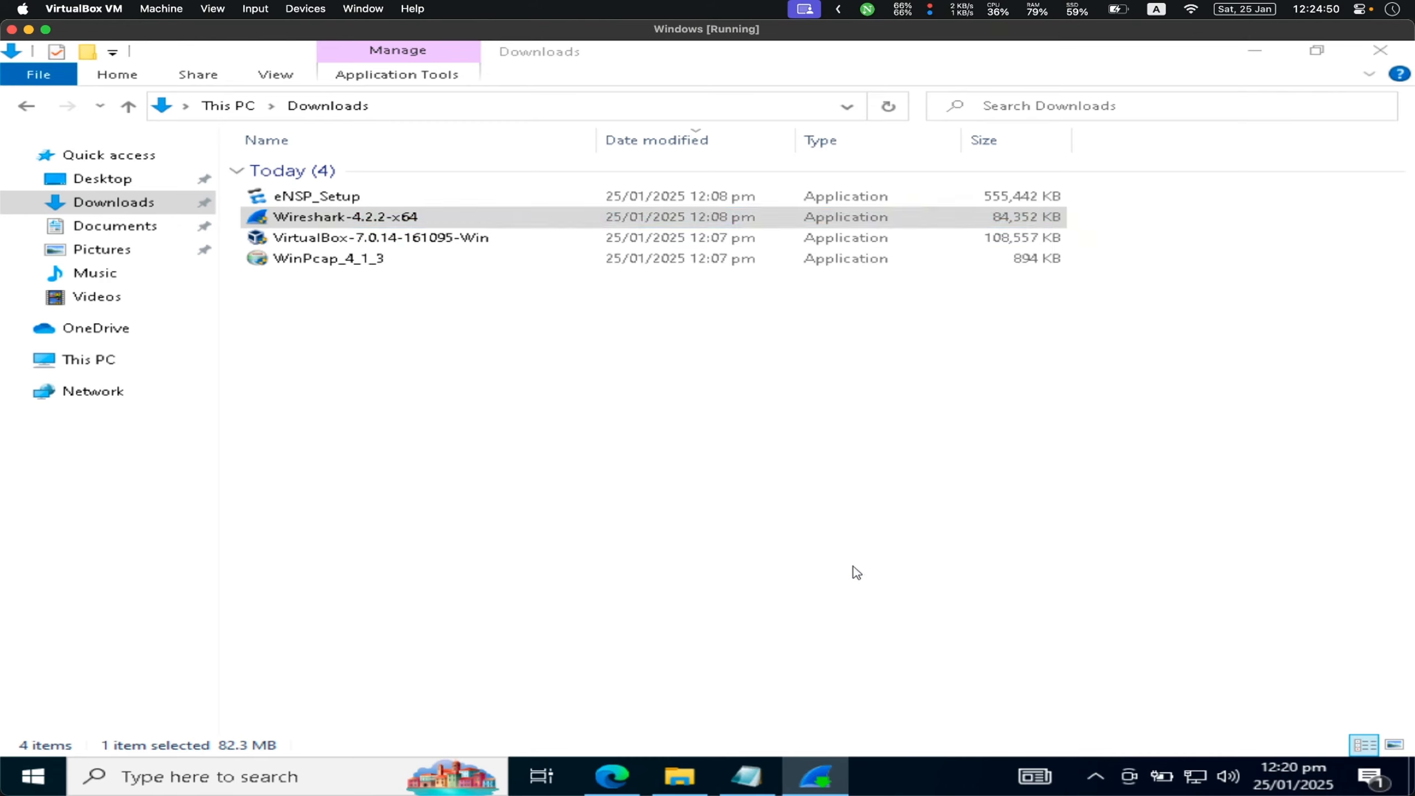
Step: Run the VirtualBox-7.0.14-161095-Win installer from Downloads and accept the default features and install location
left_click(474, 247)
double_click(474, 246)
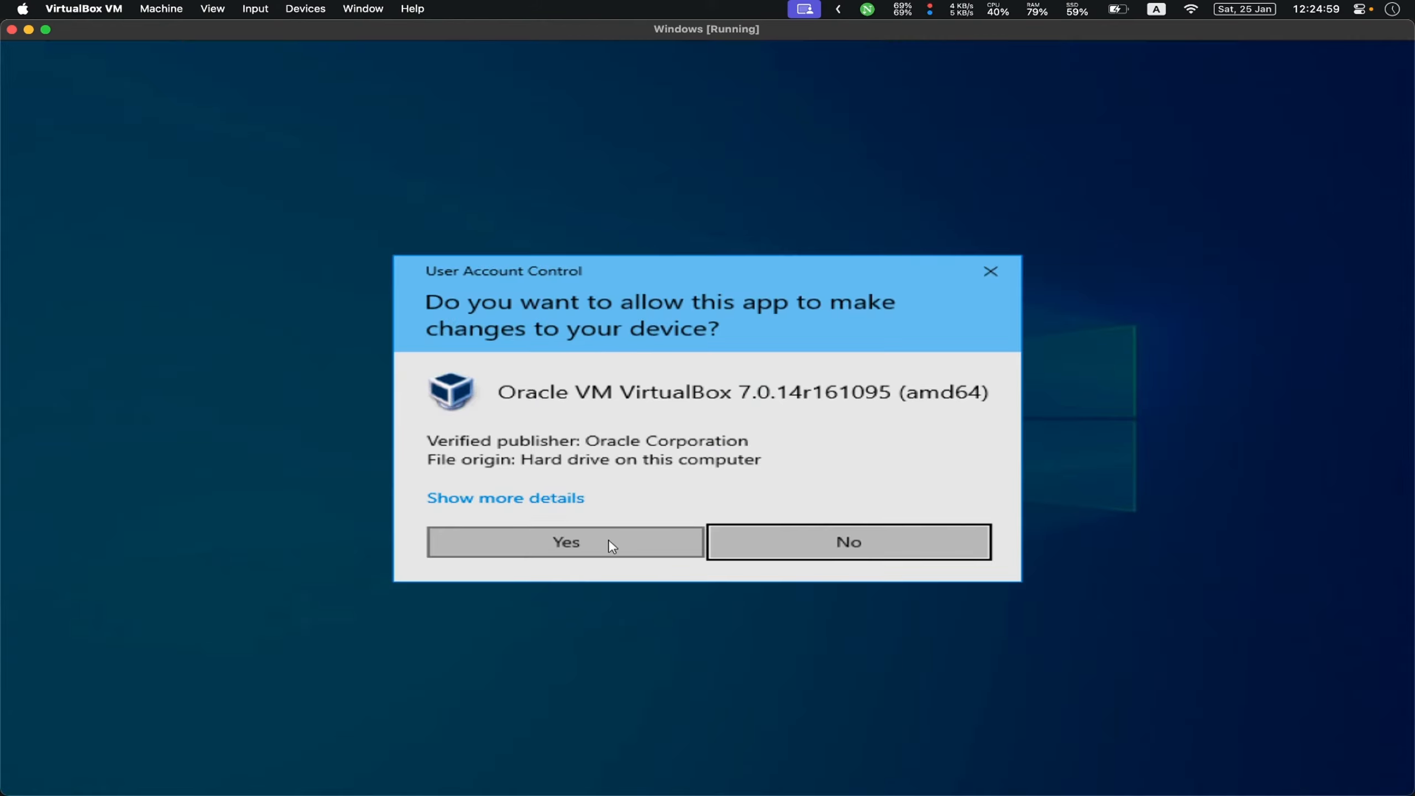
left_click(609, 540)
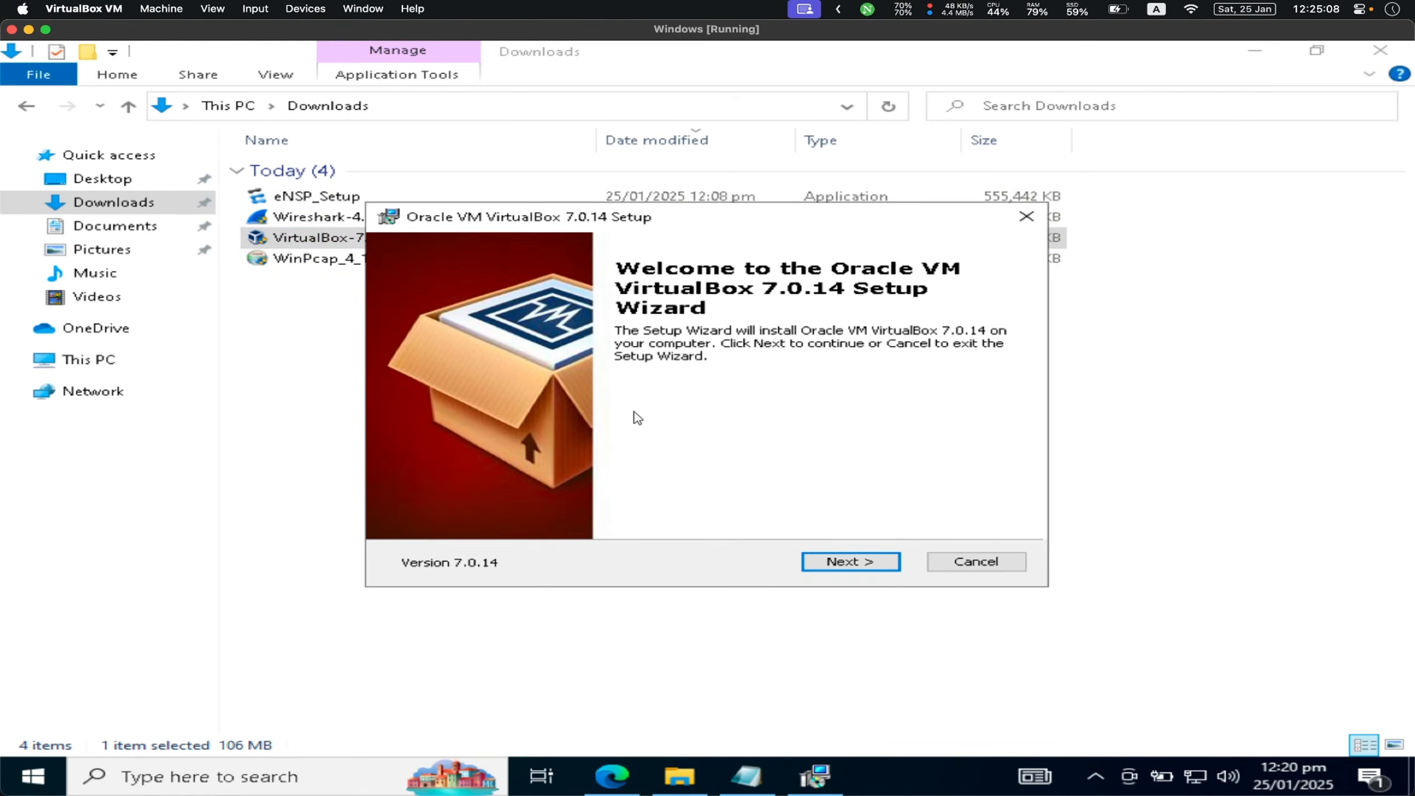
left_click(828, 558)
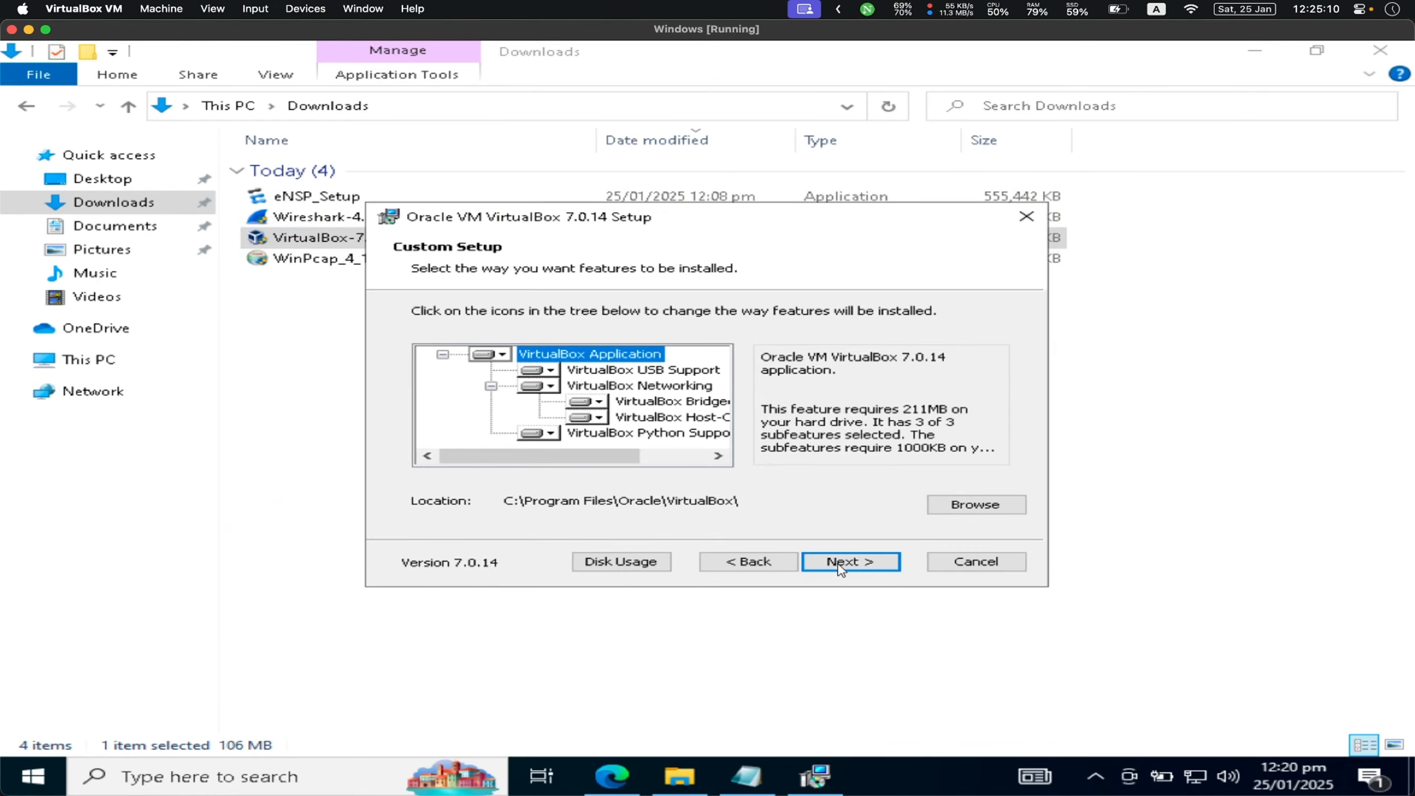
left_click(839, 566)
Step: Accept the remaining VirtualBox setup prompts, including the missing Python dependencies, and complete the installation
left_click(849, 560)
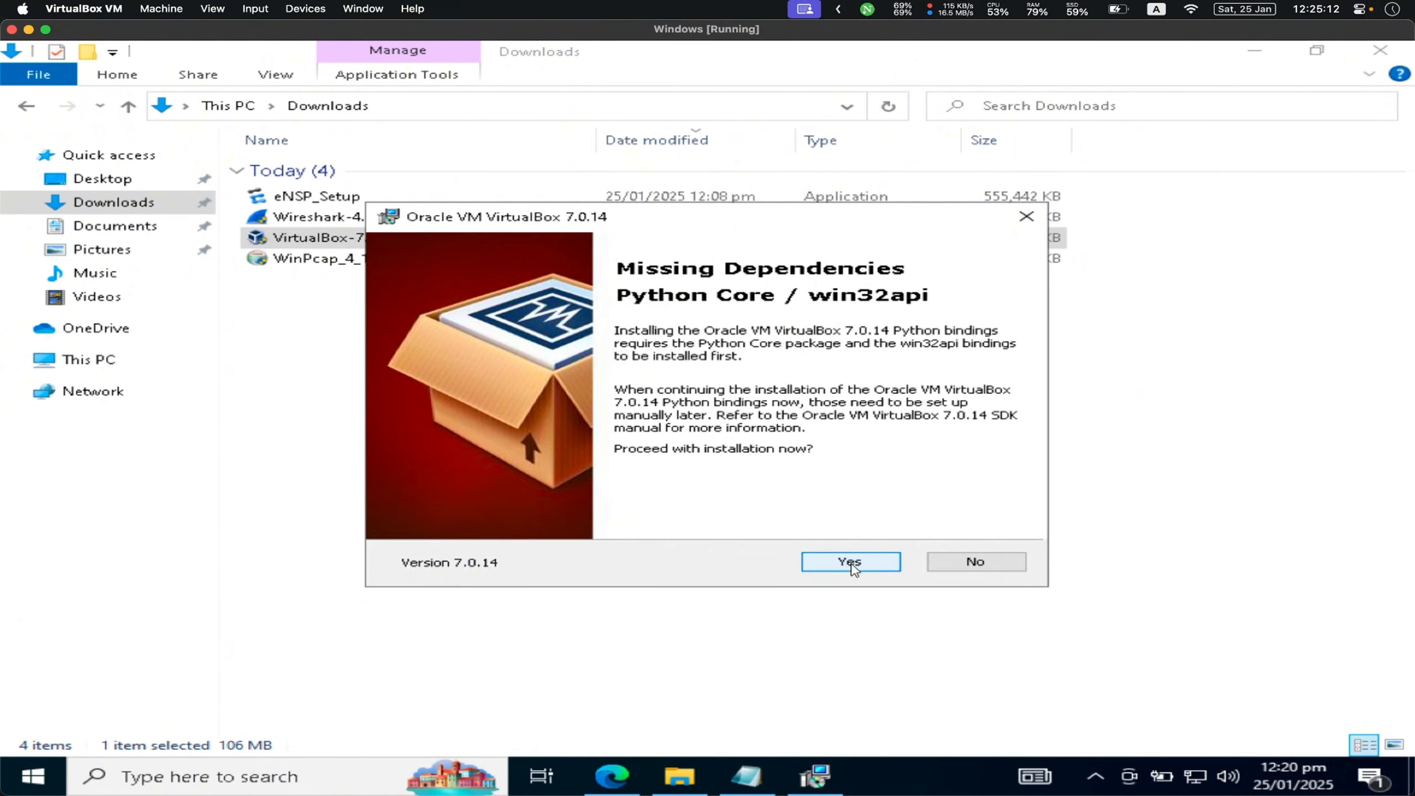
left_click(851, 562)
left_click(851, 564)
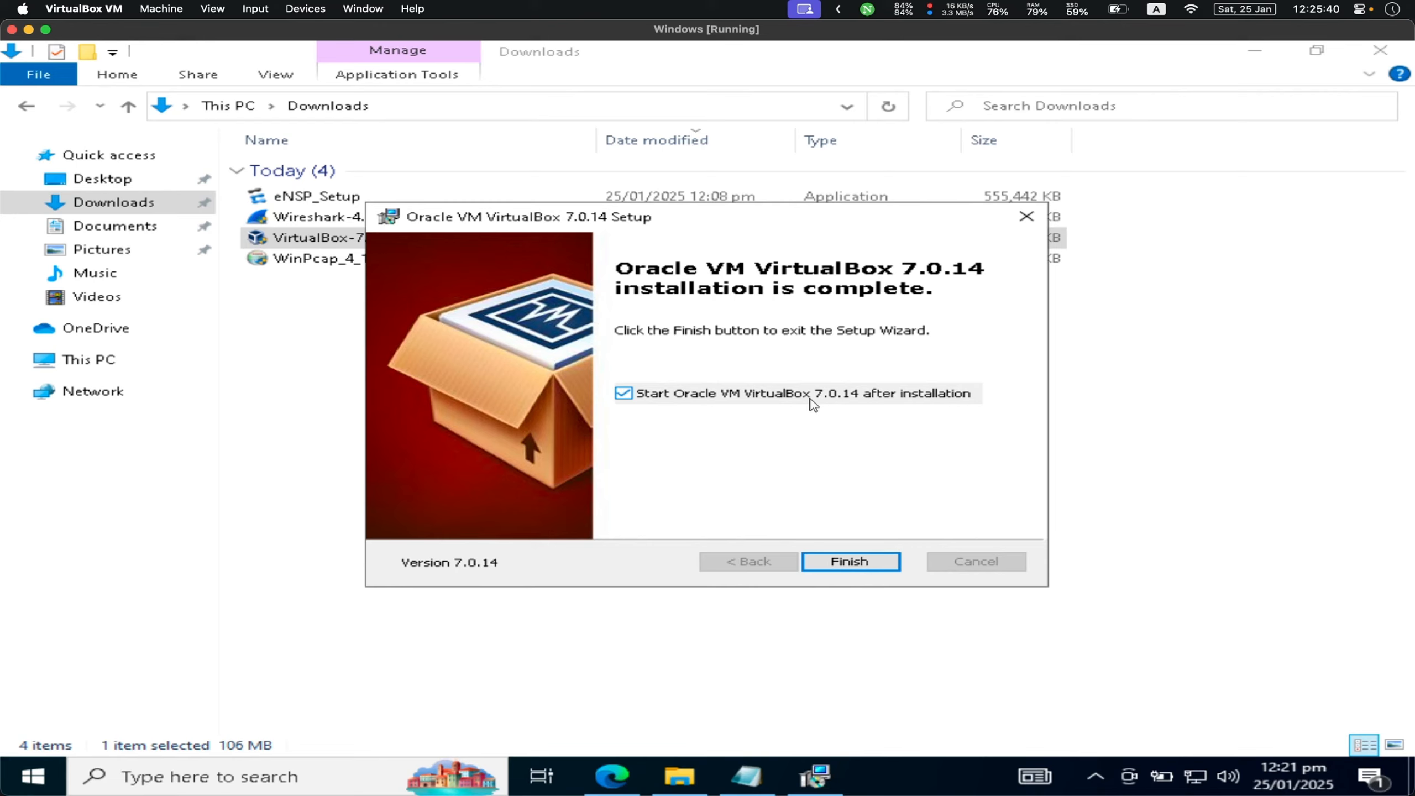
left_click(869, 565)
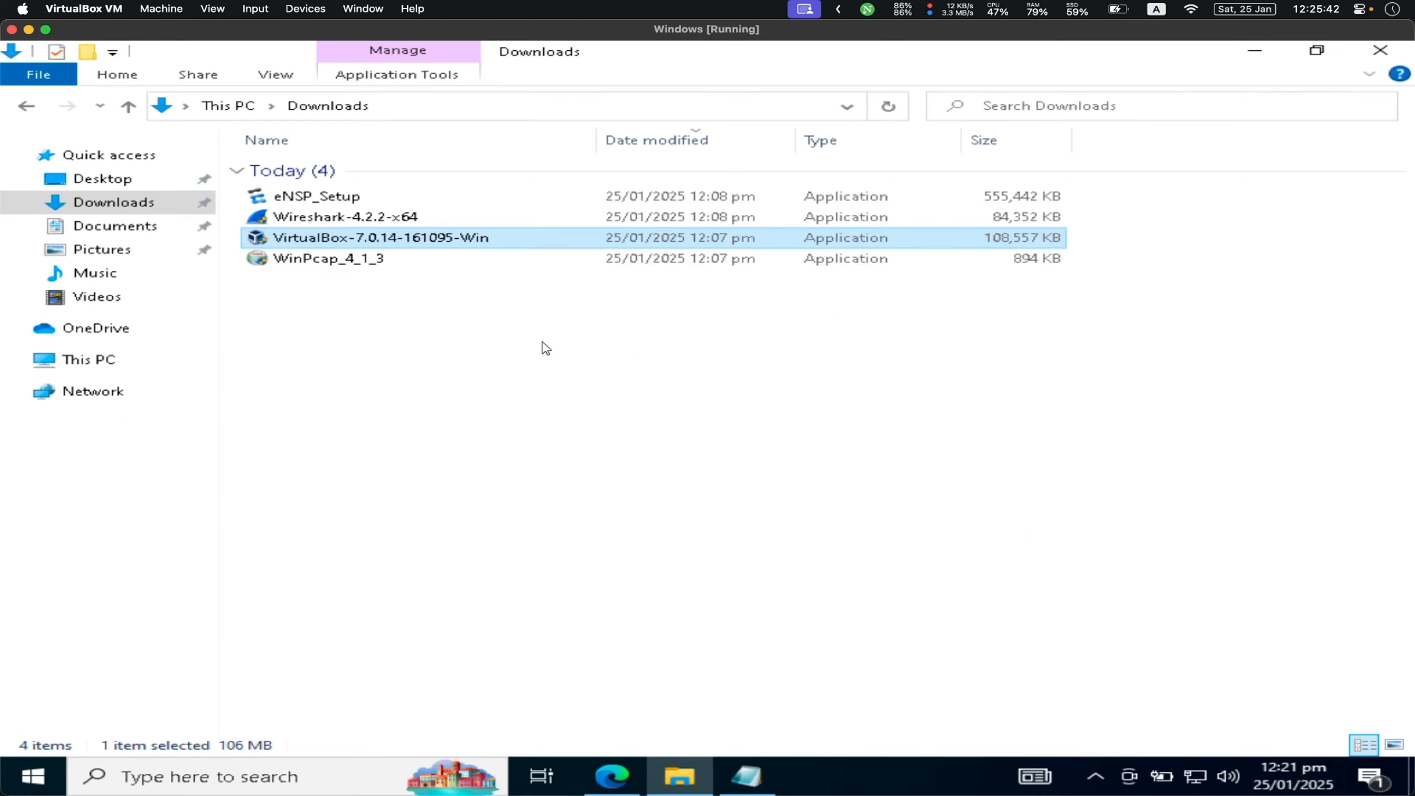
Step: Run the eNSP_Setup installer from Downloads and allow it to make changes to the device
left_click(481, 196)
left_click_drag(469, 323, 480, 223)
left_click(407, 199)
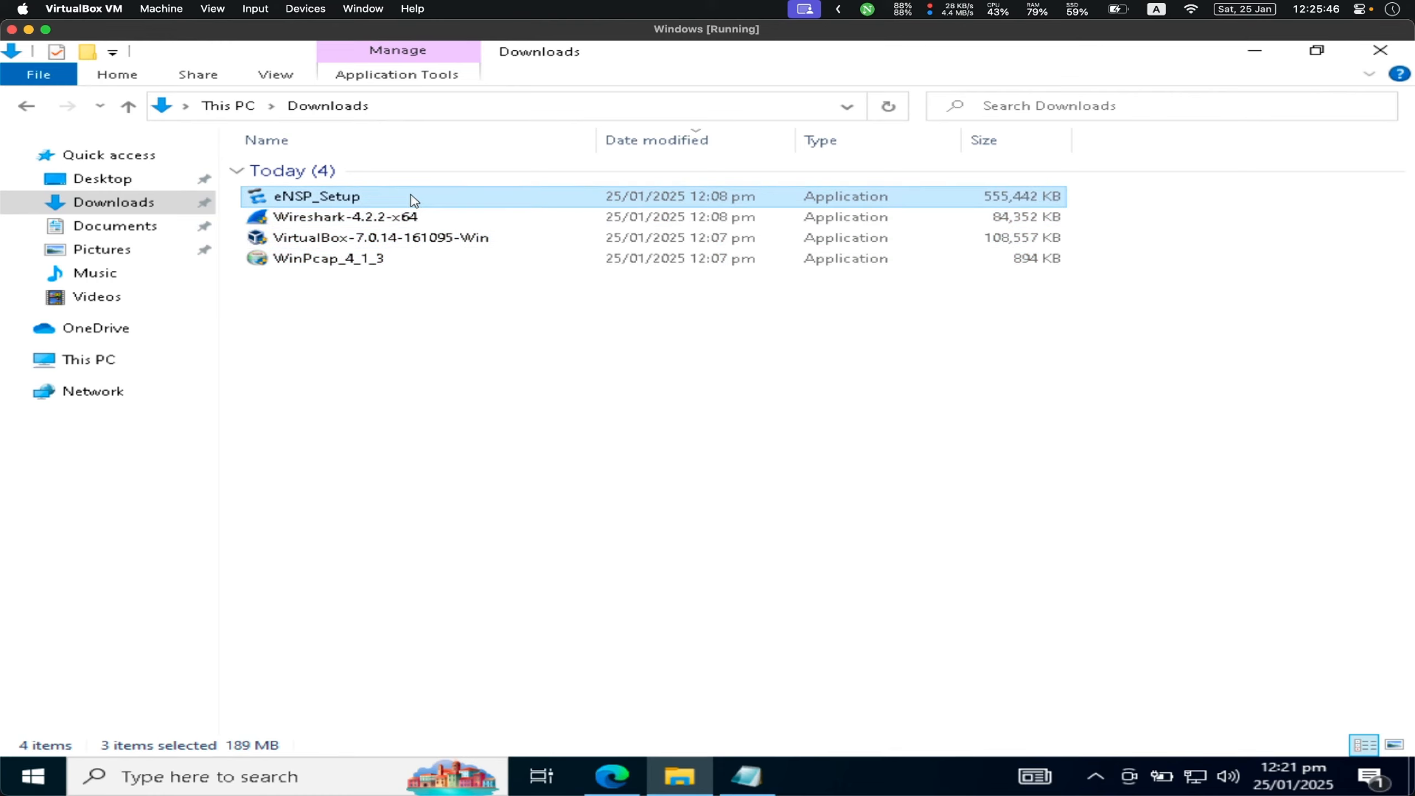
double_click(446, 202)
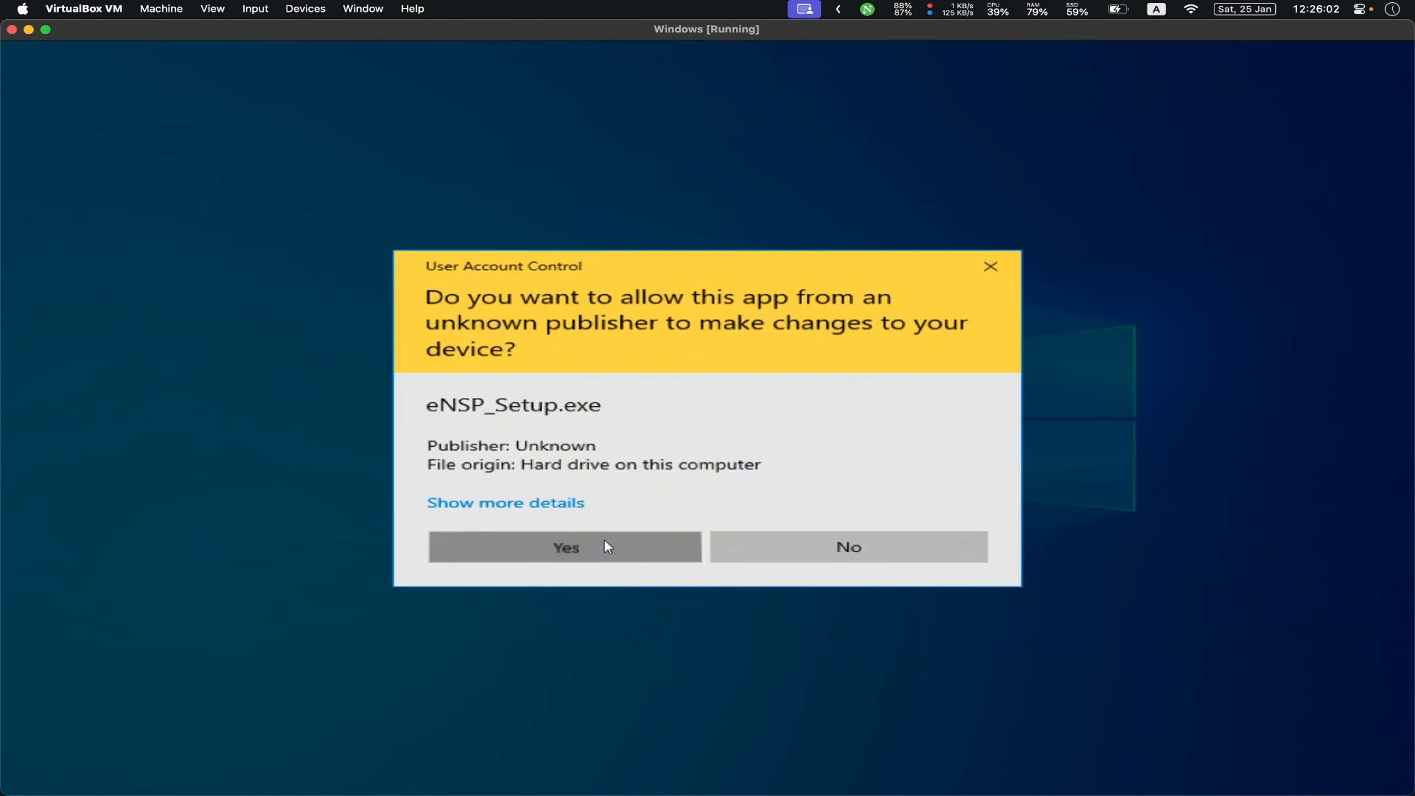
left_click(604, 540)
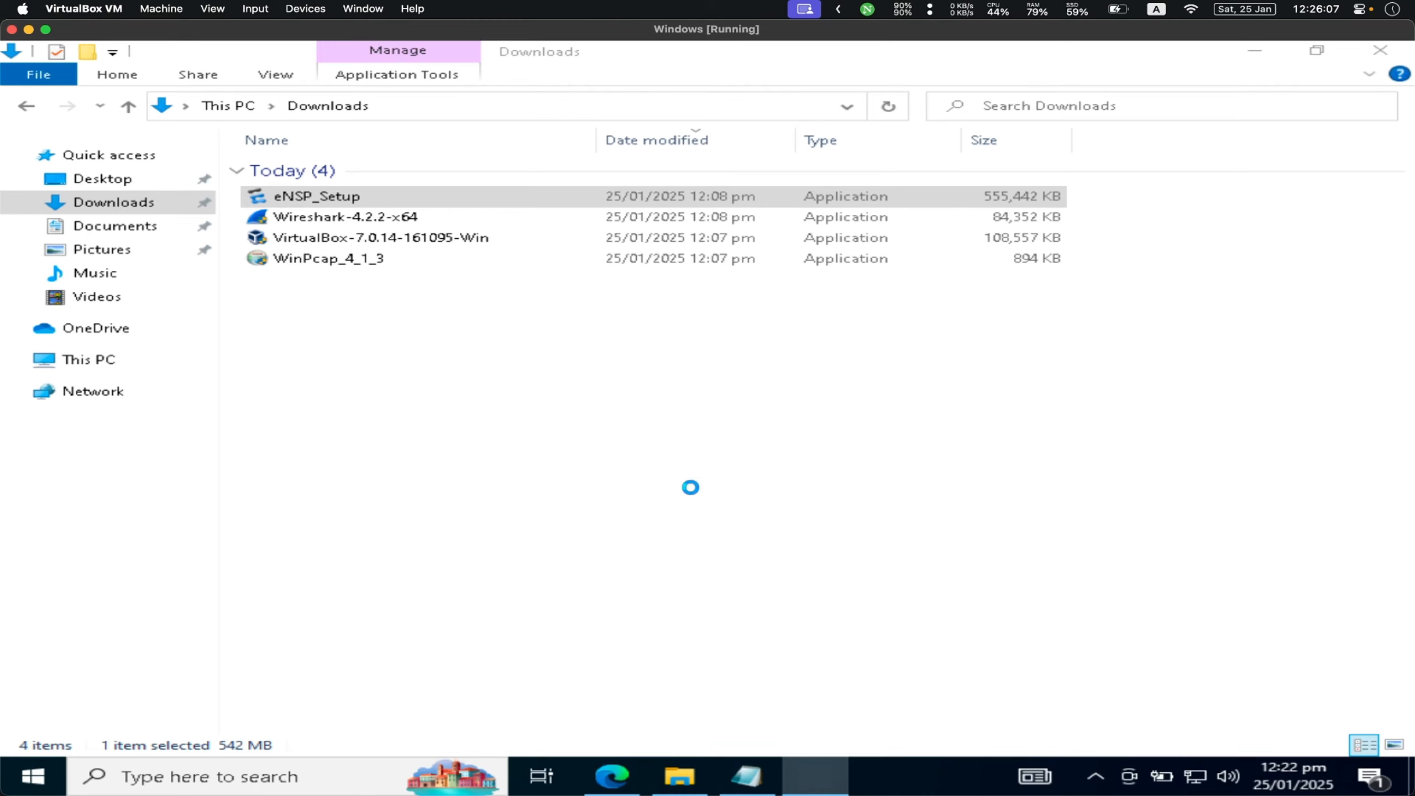
Step: Accept the eNSP license agreement and install to C:\Program Files\Huawei\eNSP with the eNSP Start Menu folder and a desktop icon
left_click(868, 580)
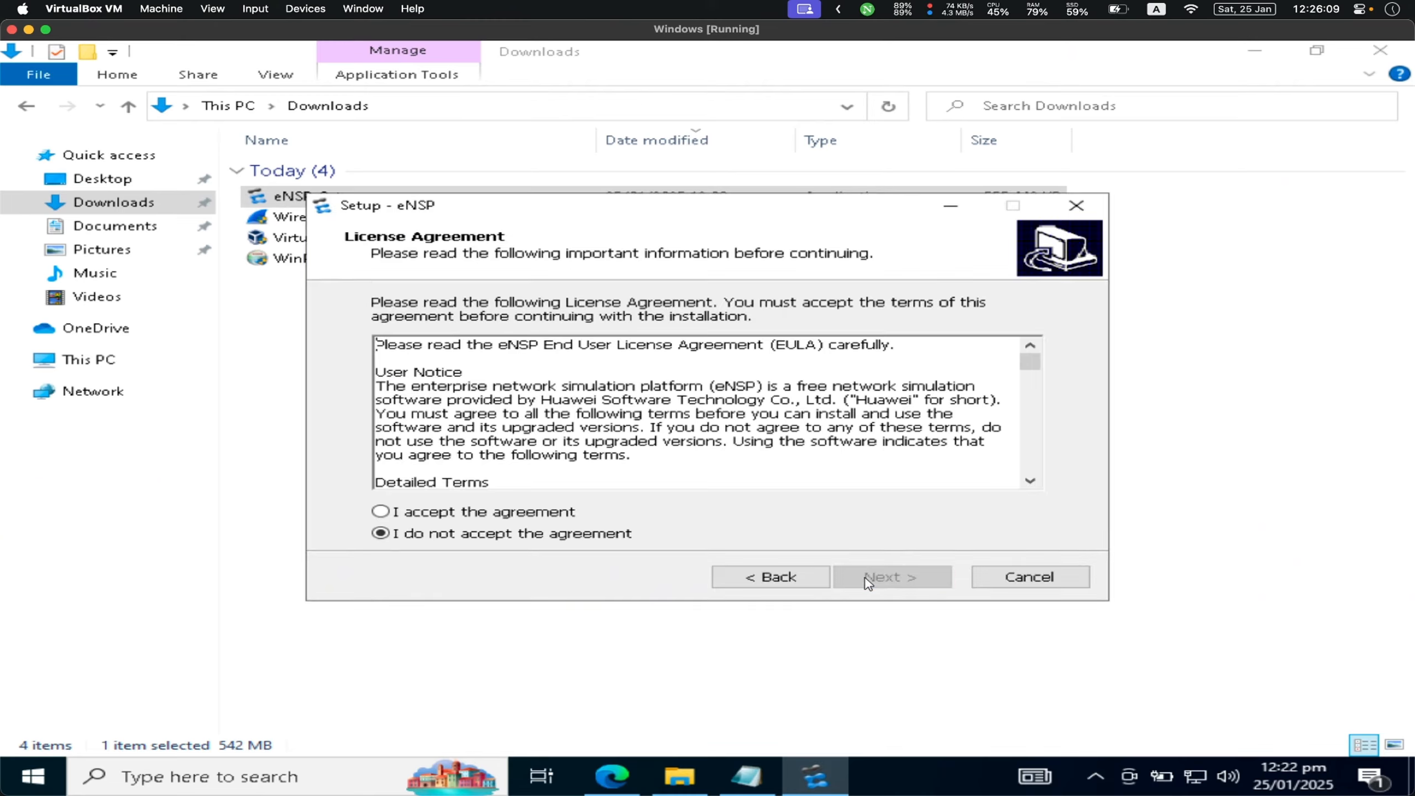
left_click(561, 512)
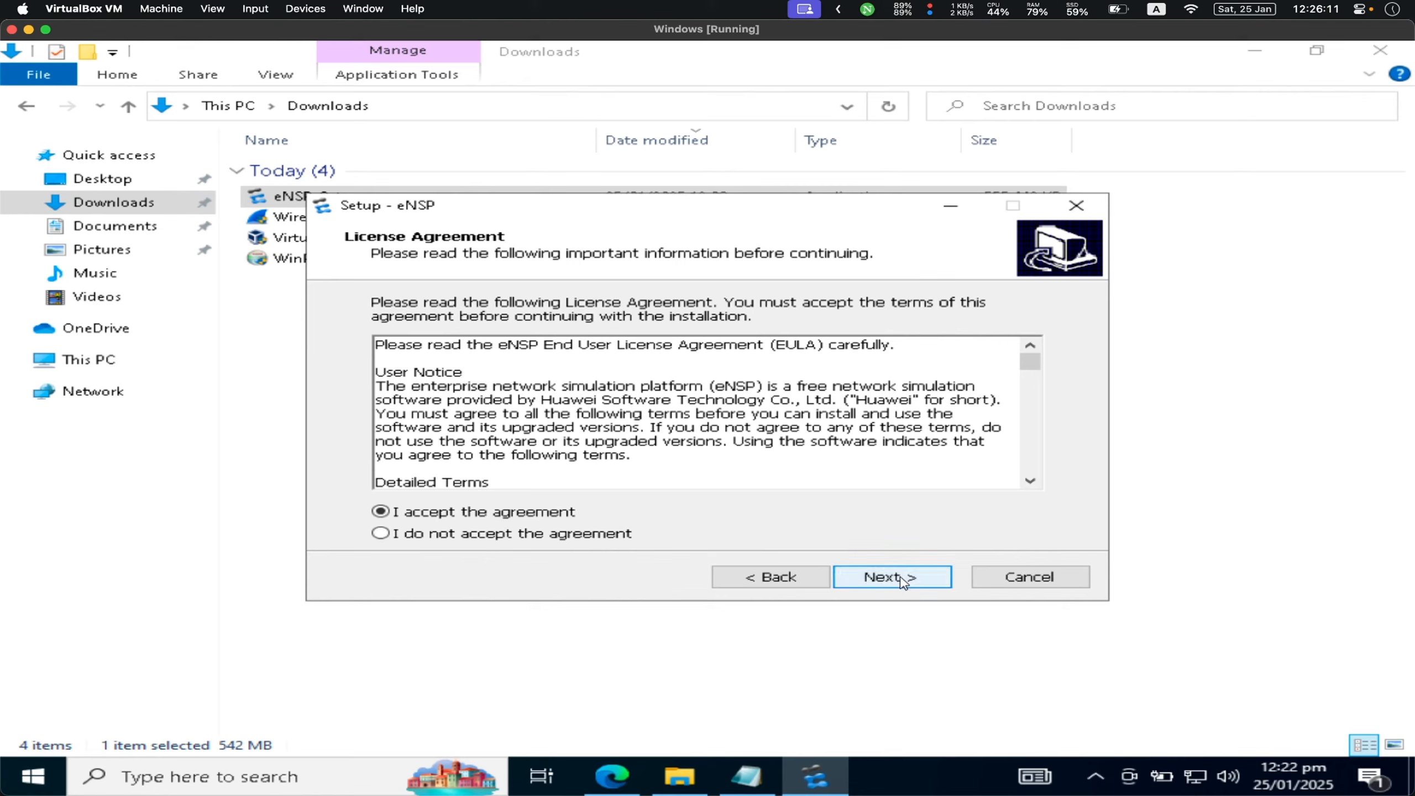
left_click(901, 580)
left_click(903, 580)
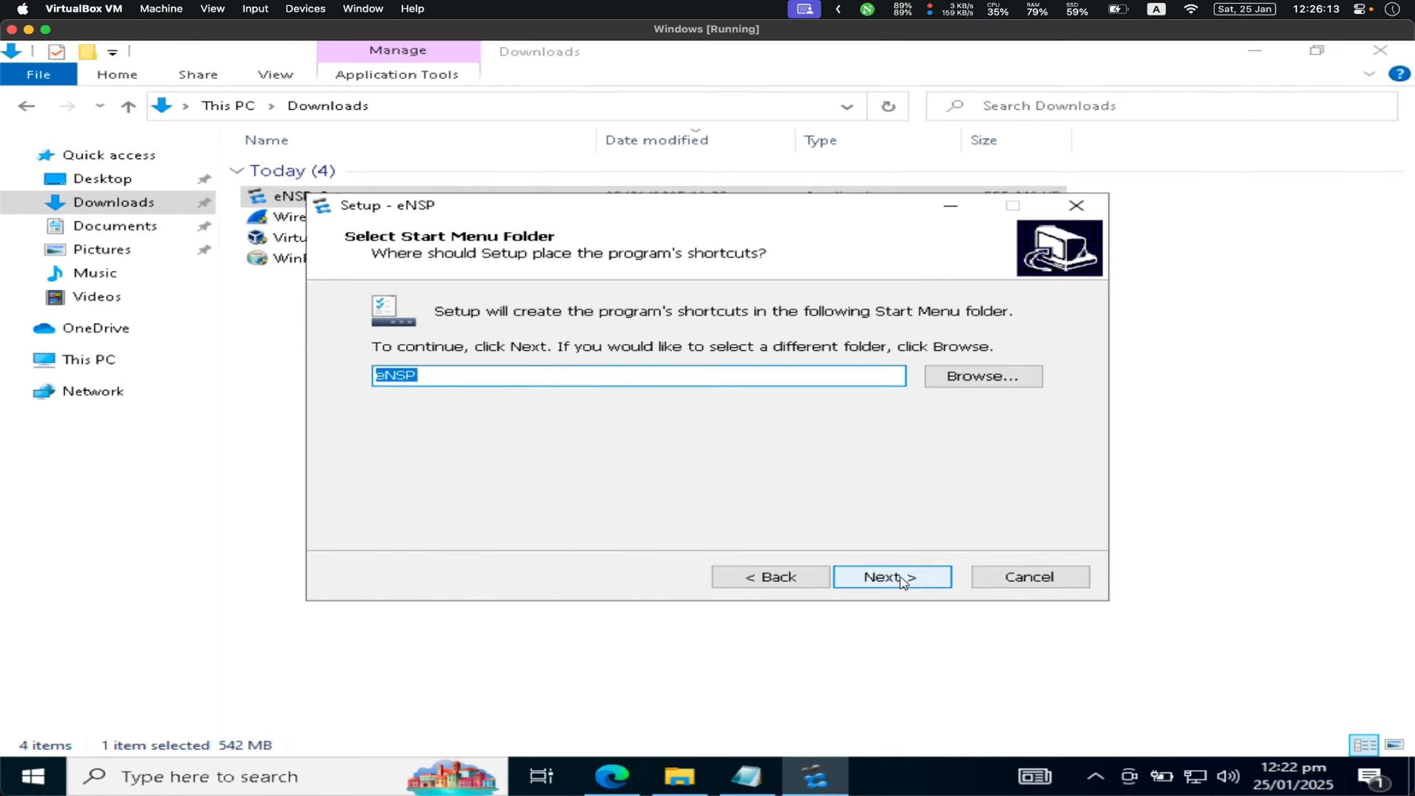
left_click(903, 580)
left_click(903, 580)
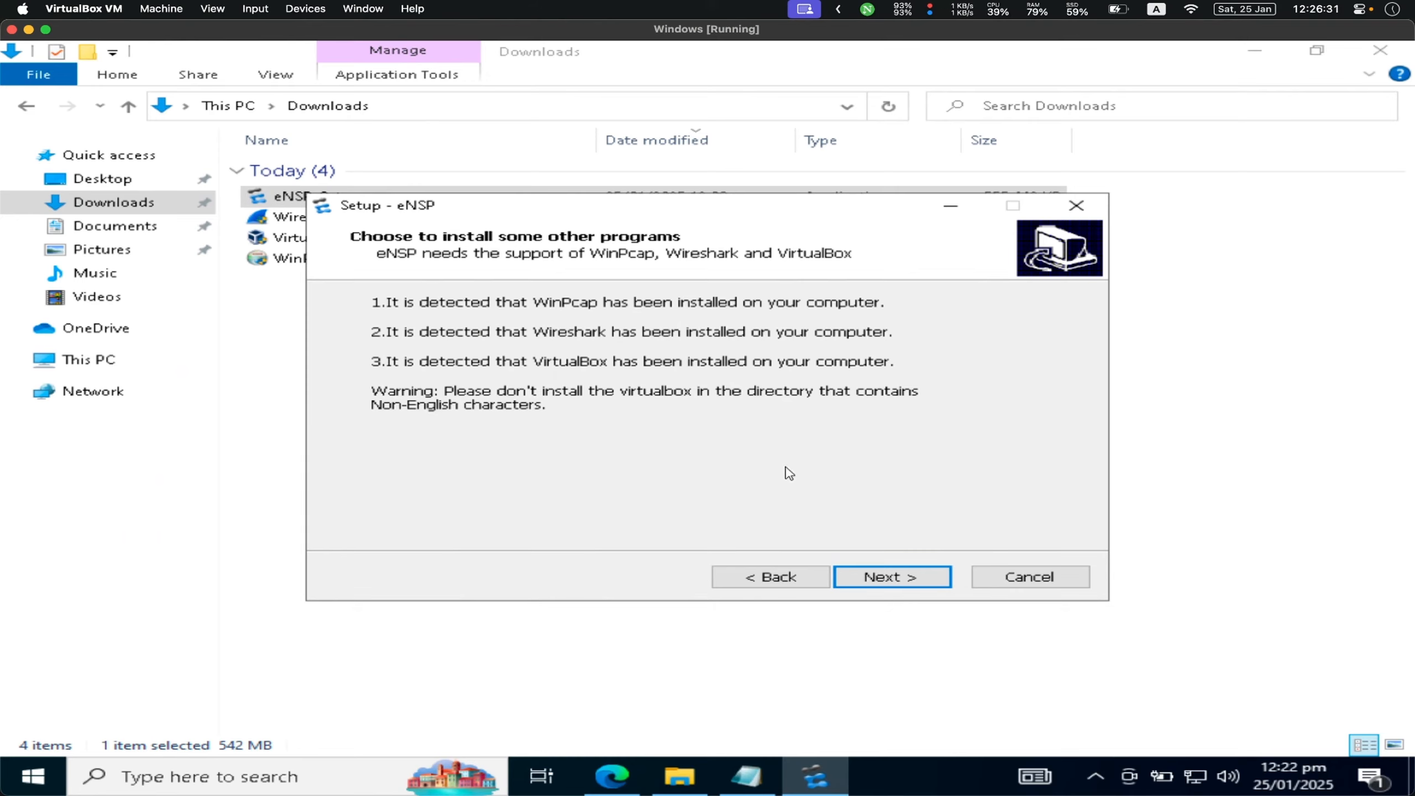
left_click(892, 577)
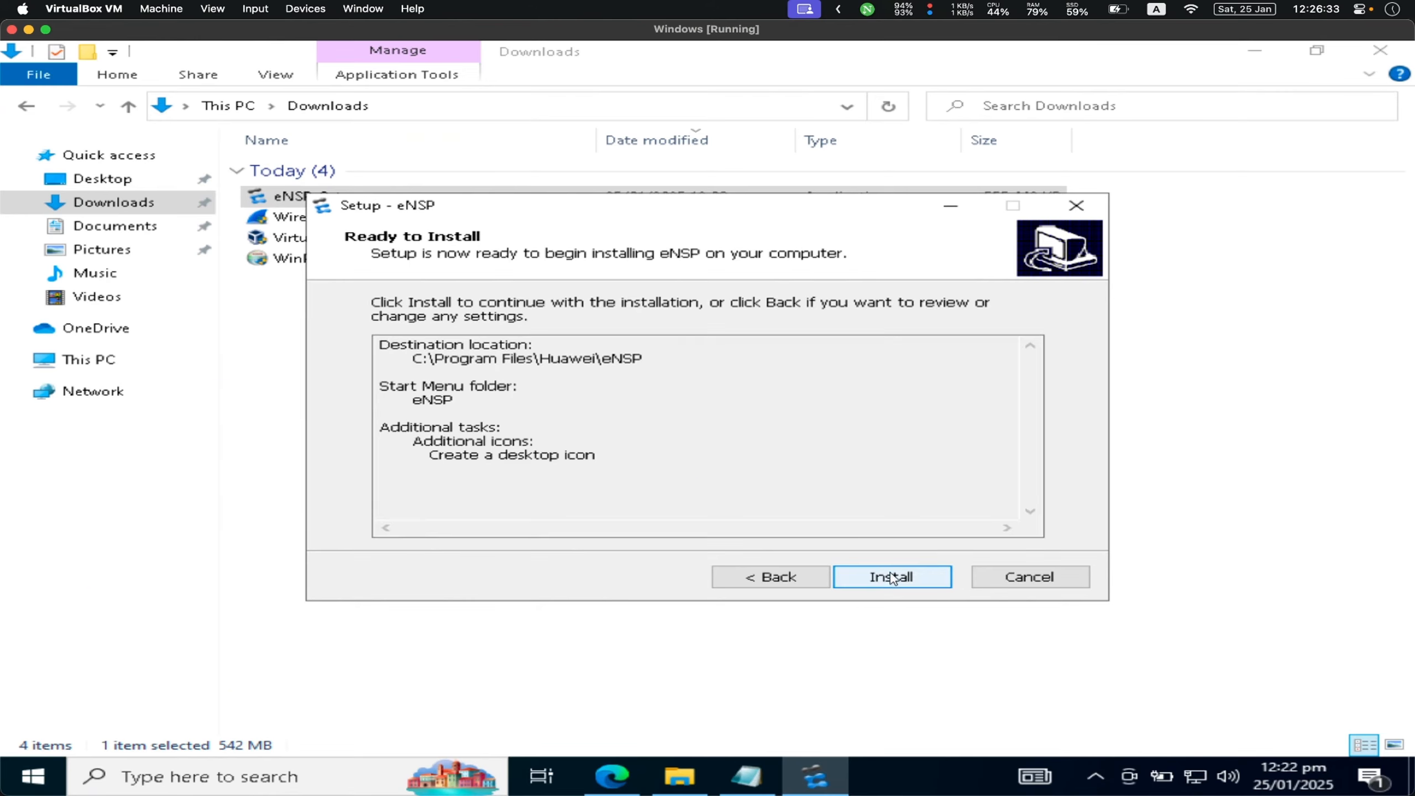
left_click(892, 576)
Step: Close the other open windows, then finish the eNSP setup with Launch eNSP enabled and Show update log disabled
left_click(1381, 50)
left_click(1381, 50)
left_click(1204, 155)
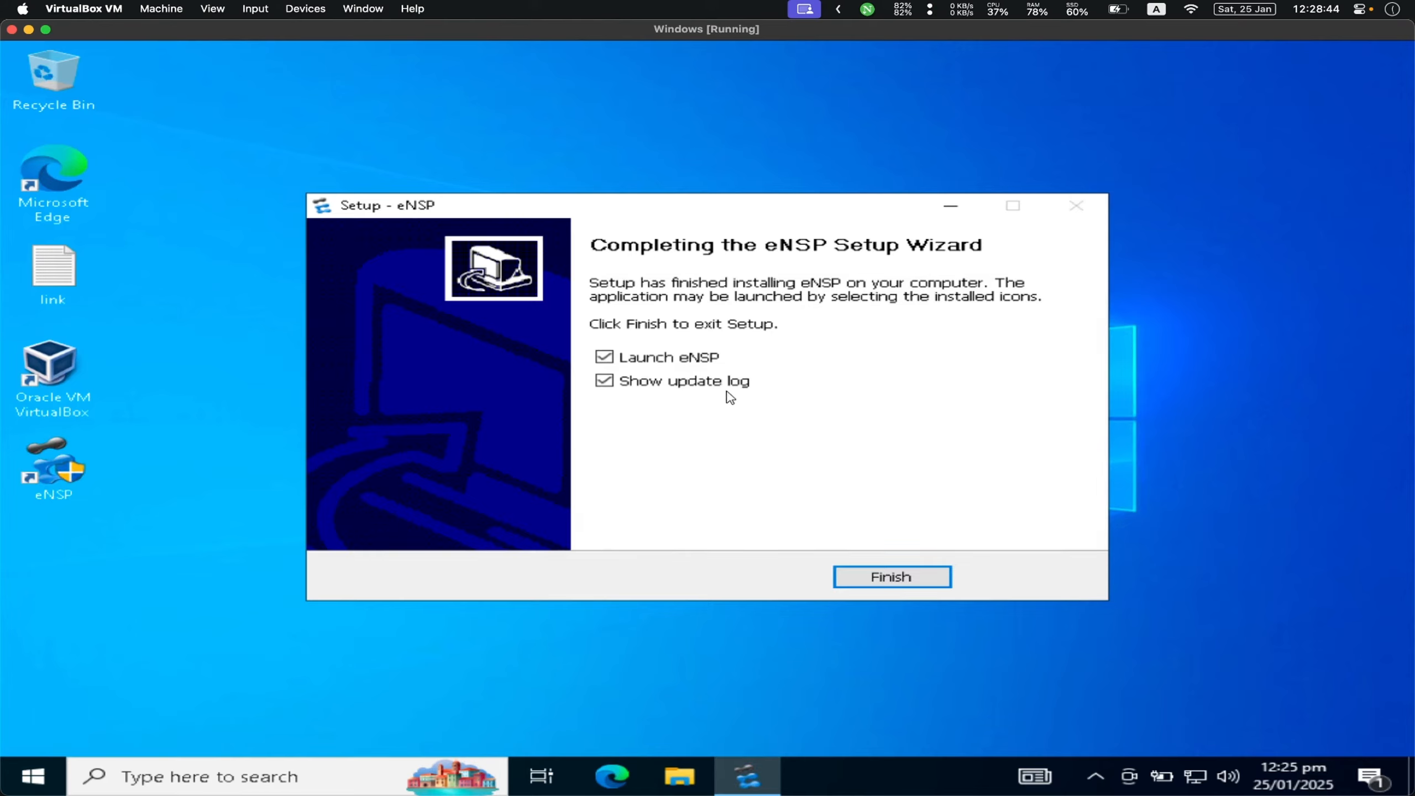
left_click(727, 390)
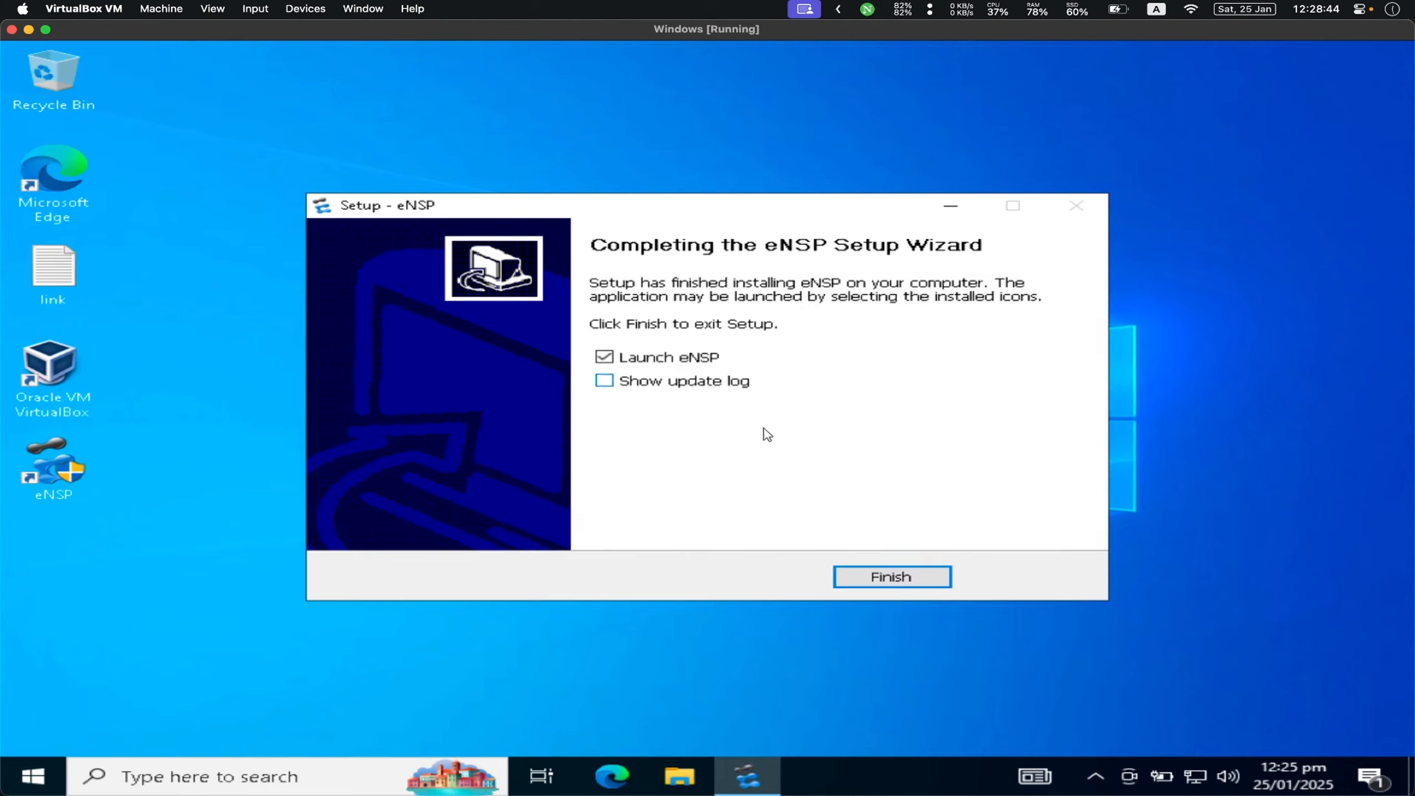
left_click(880, 579)
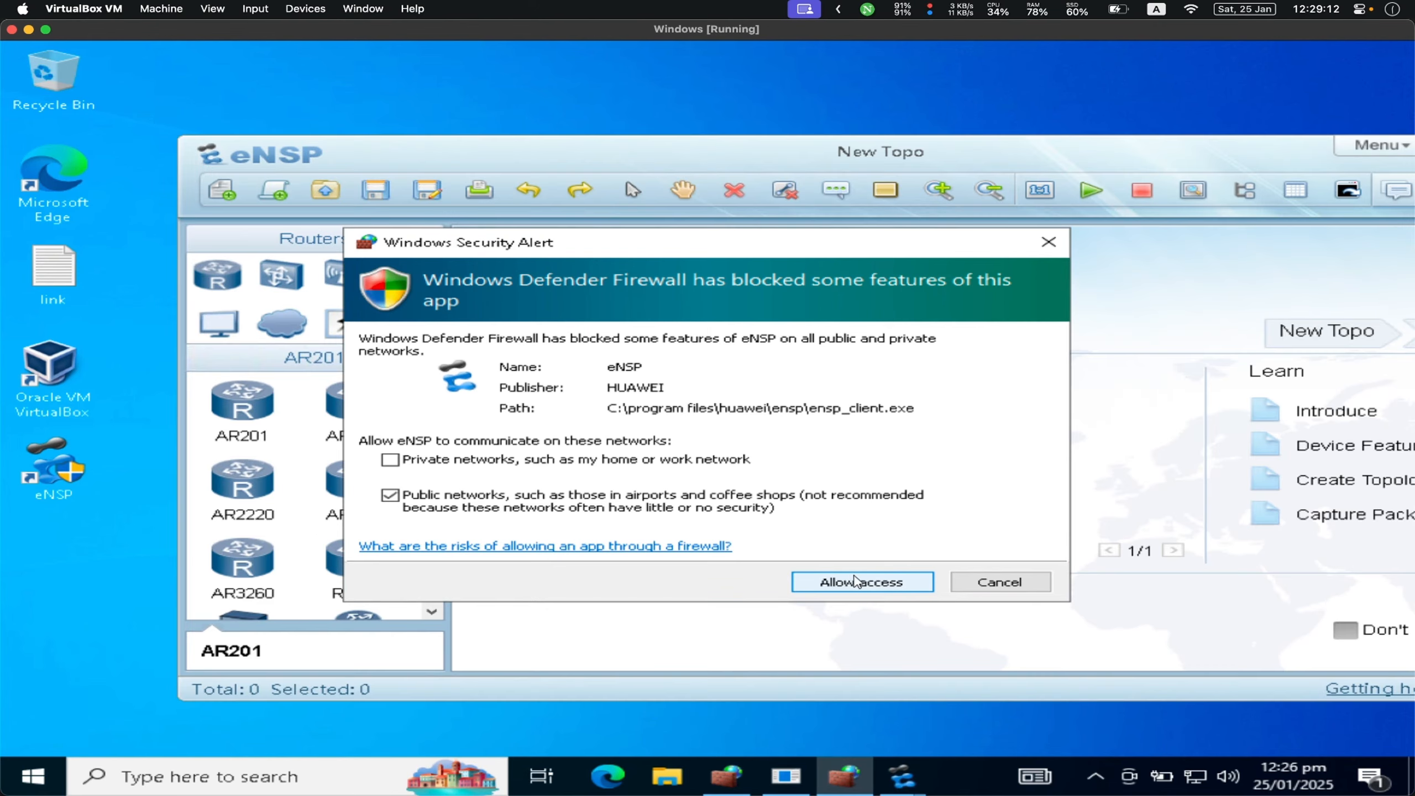
Step: Allow eNSP and ensp_vboxserver through the firewall on public networks, dismiss the firewall reminder and maximize the eNSP window
left_click(853, 583)
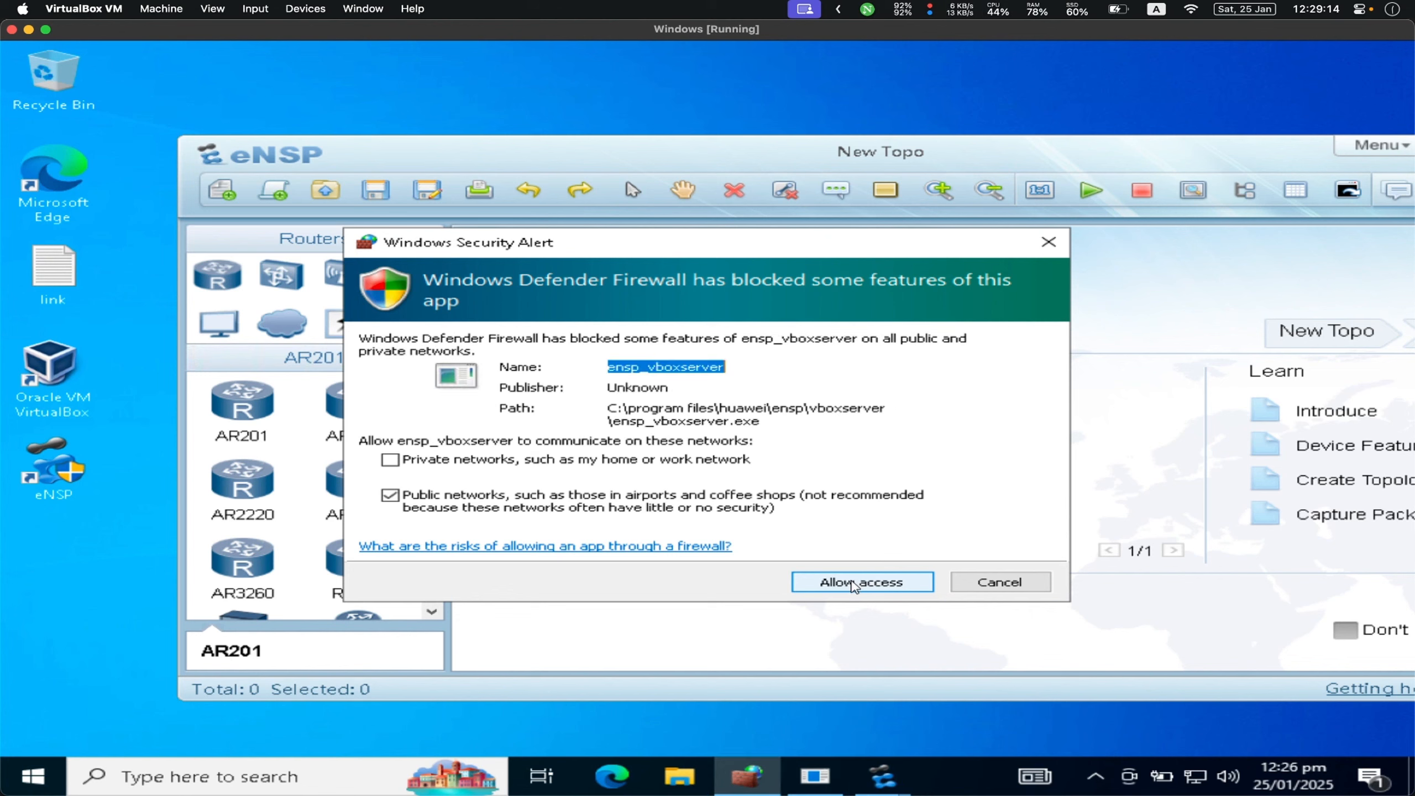
left_click(853, 583)
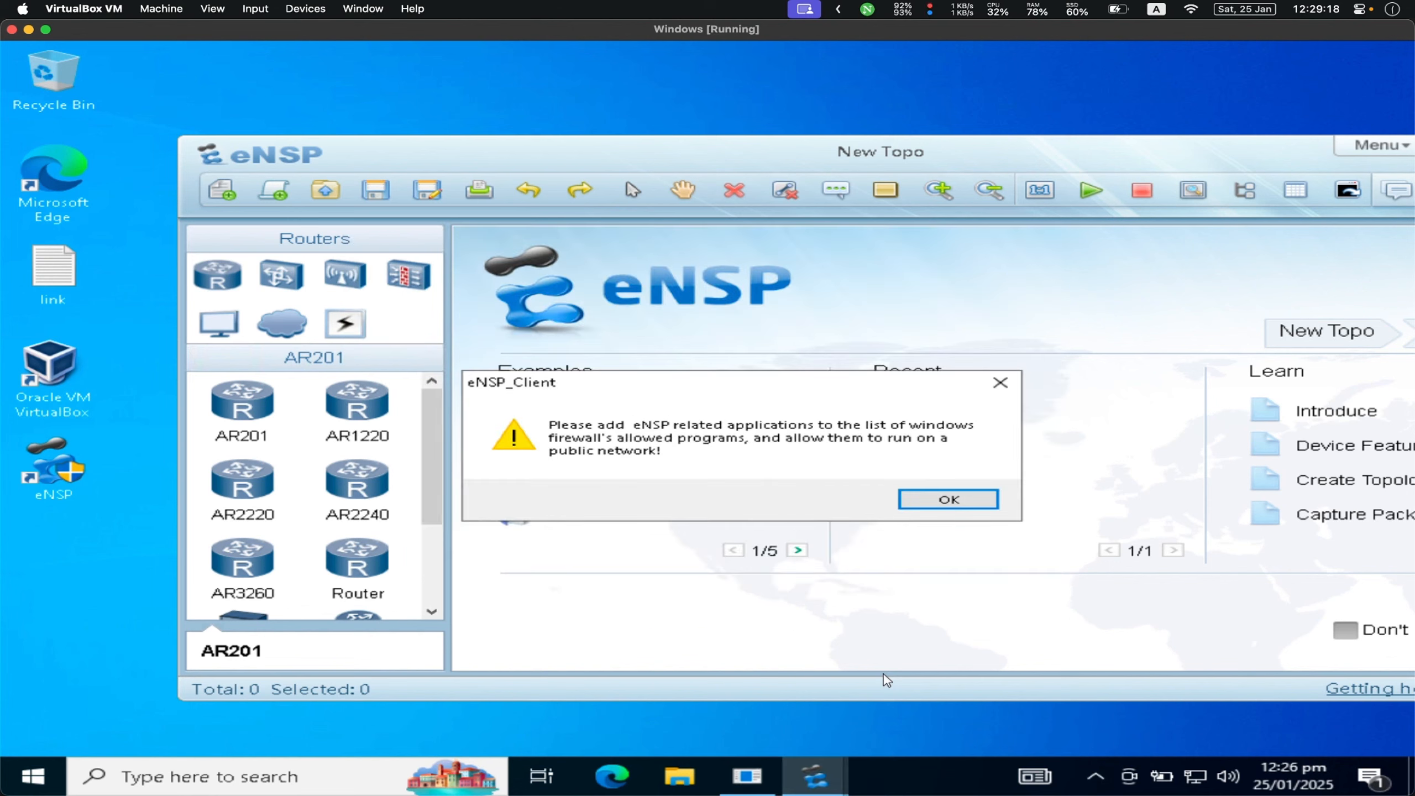
left_click(947, 499)
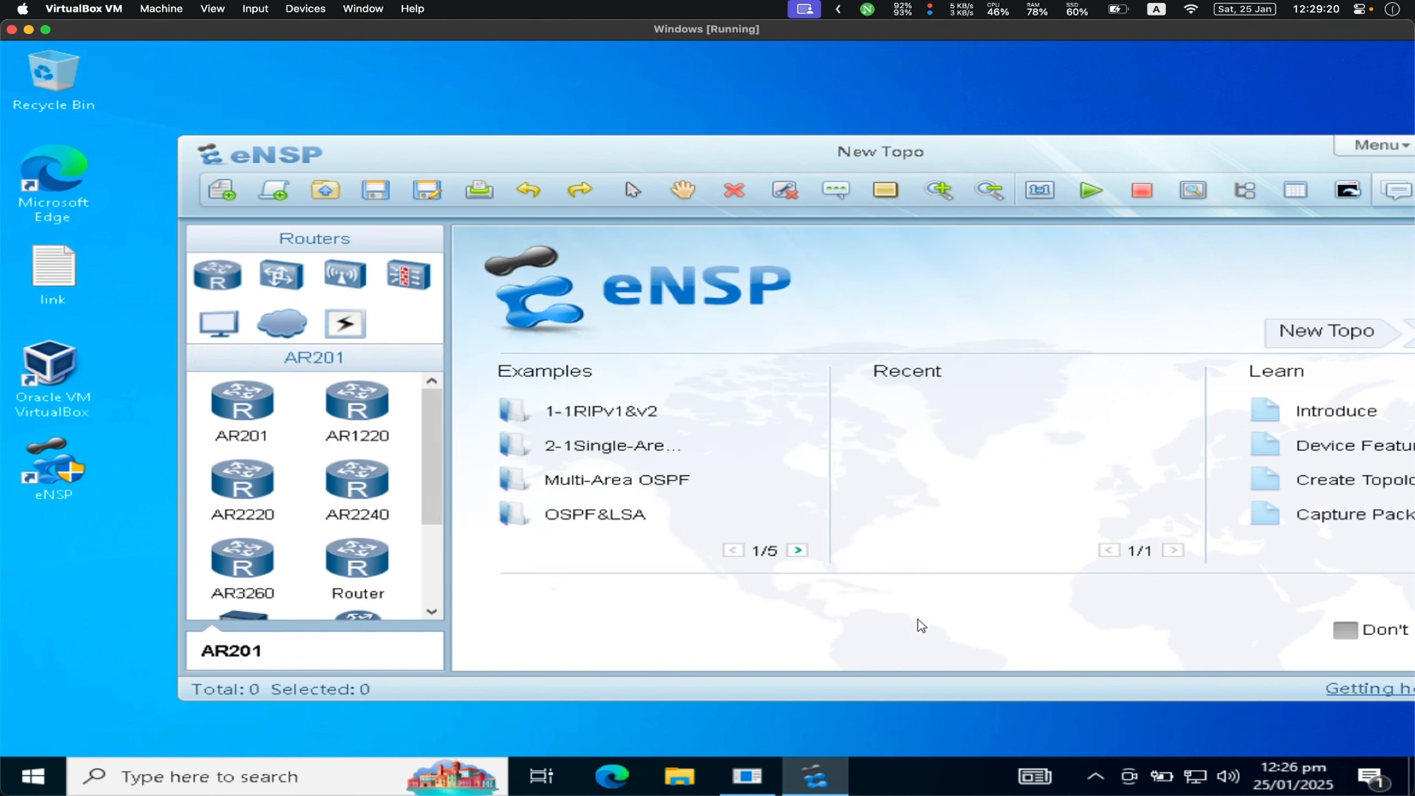
double_click(839, 152)
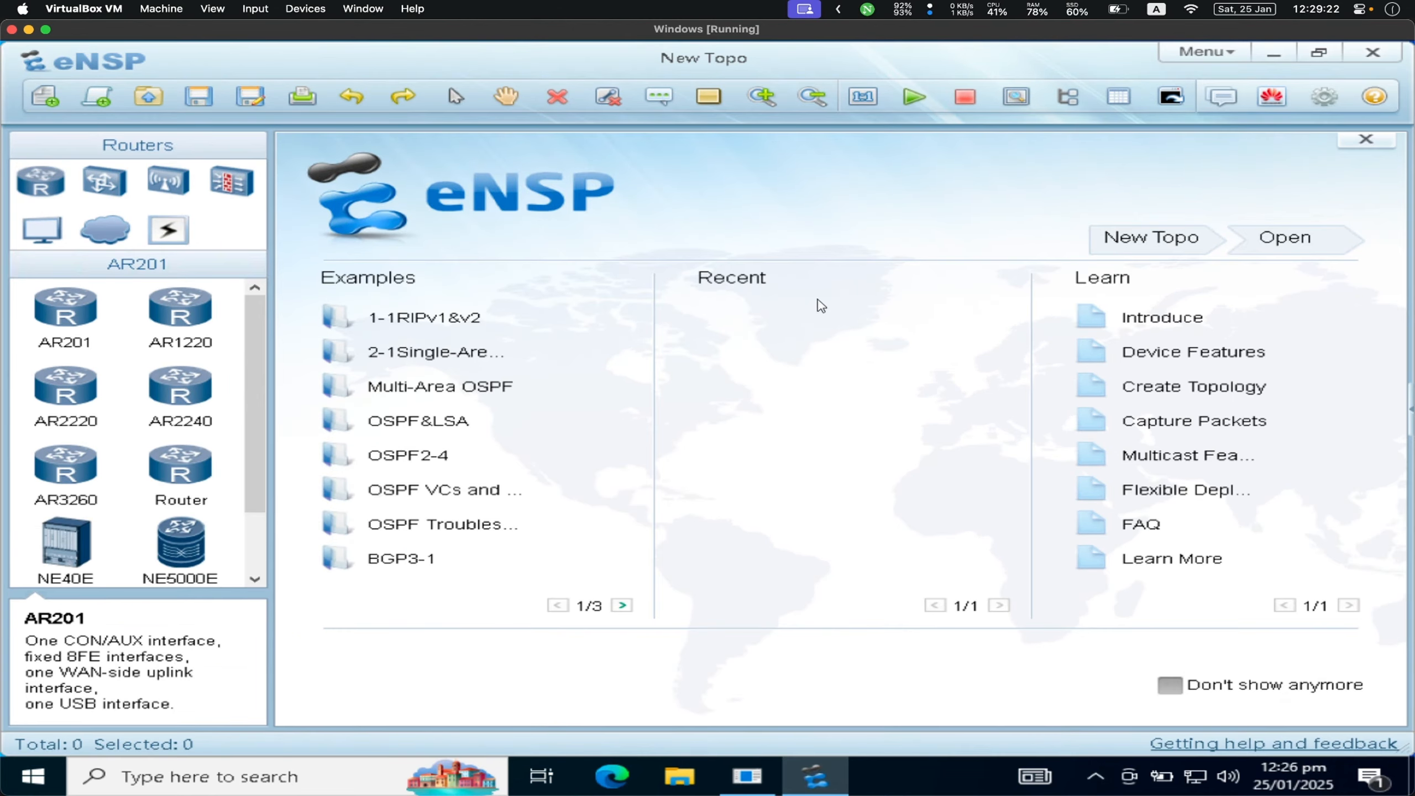
Step: Create a new topology and place one generic Router device on the canvas
left_click(53, 103)
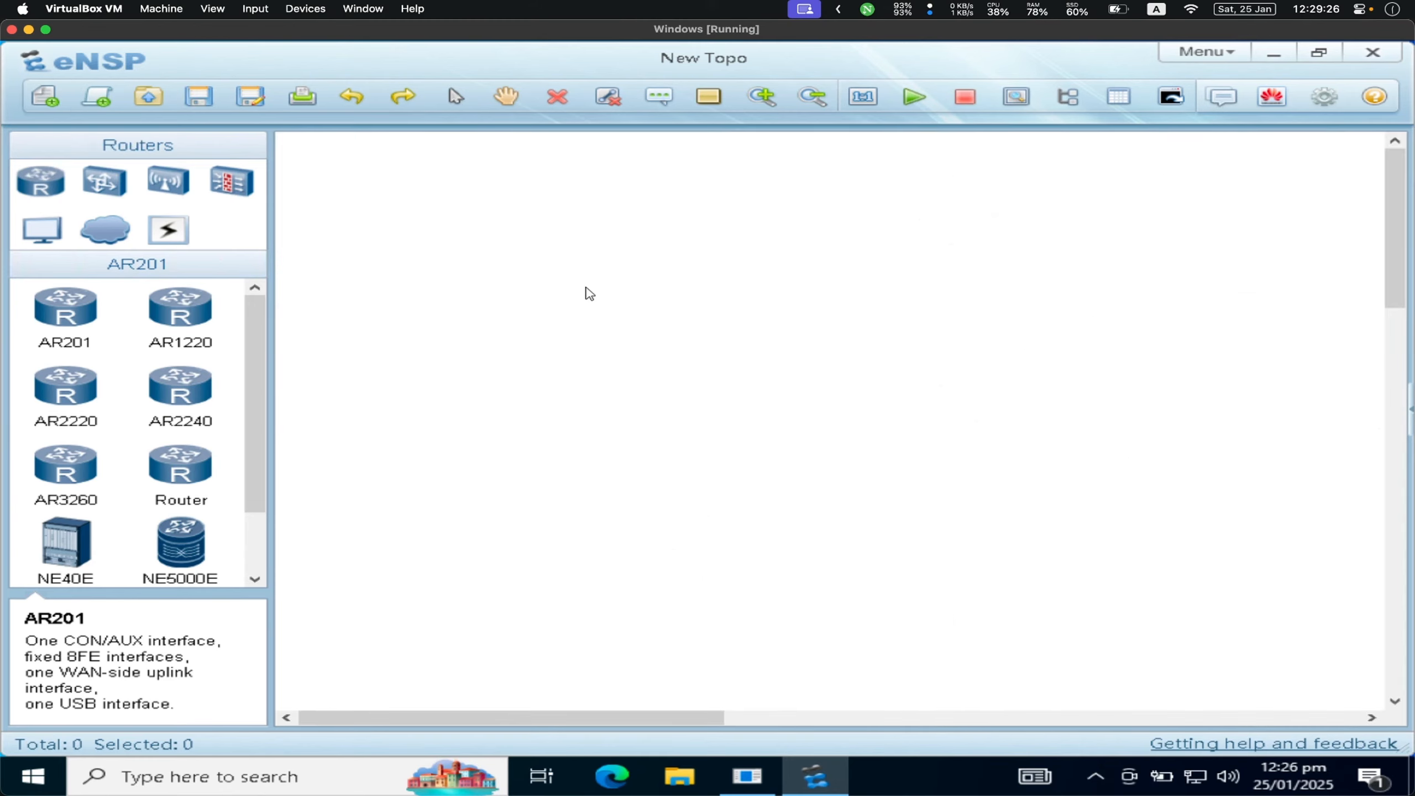
scroll(256, 354, "down", 1)
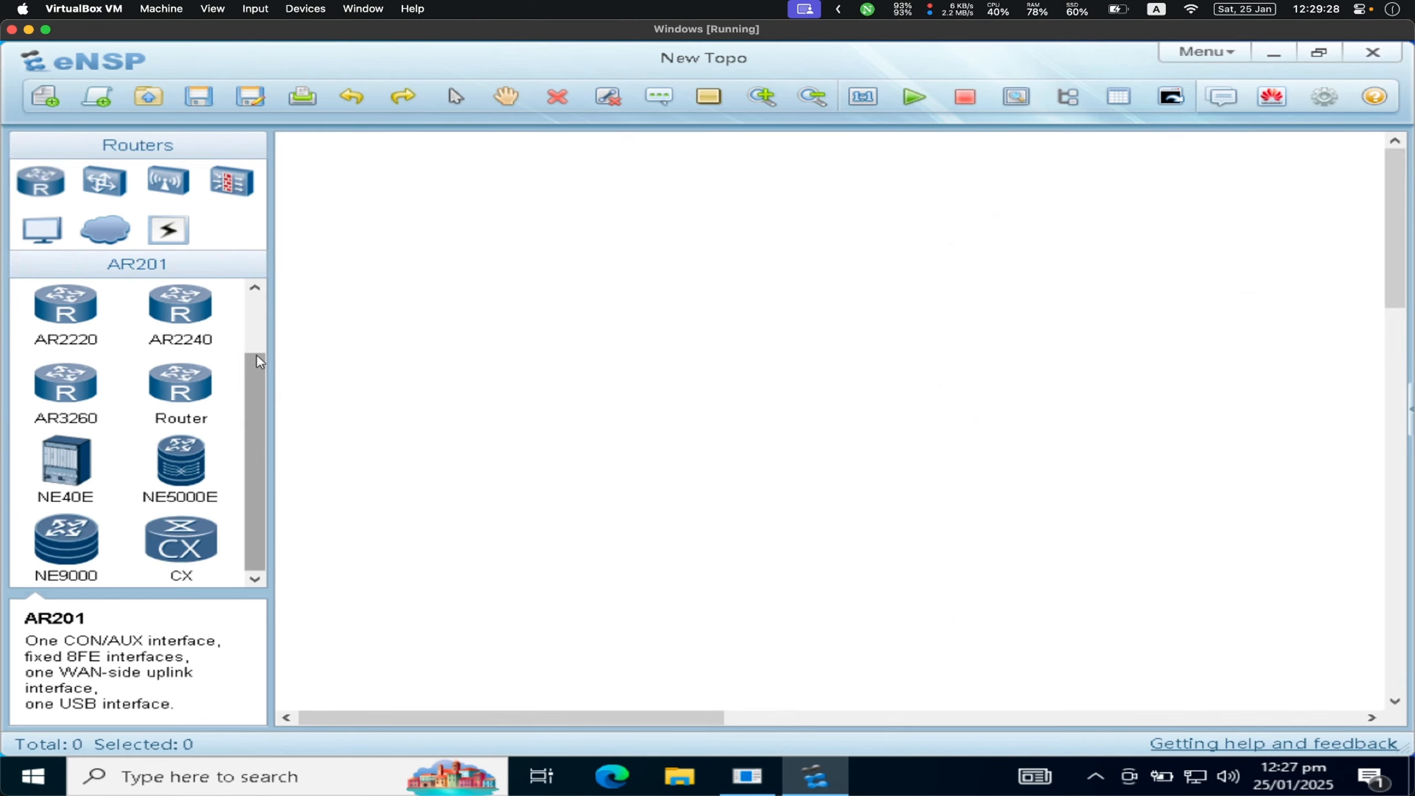
left_click_drag(179, 391, 508, 345)
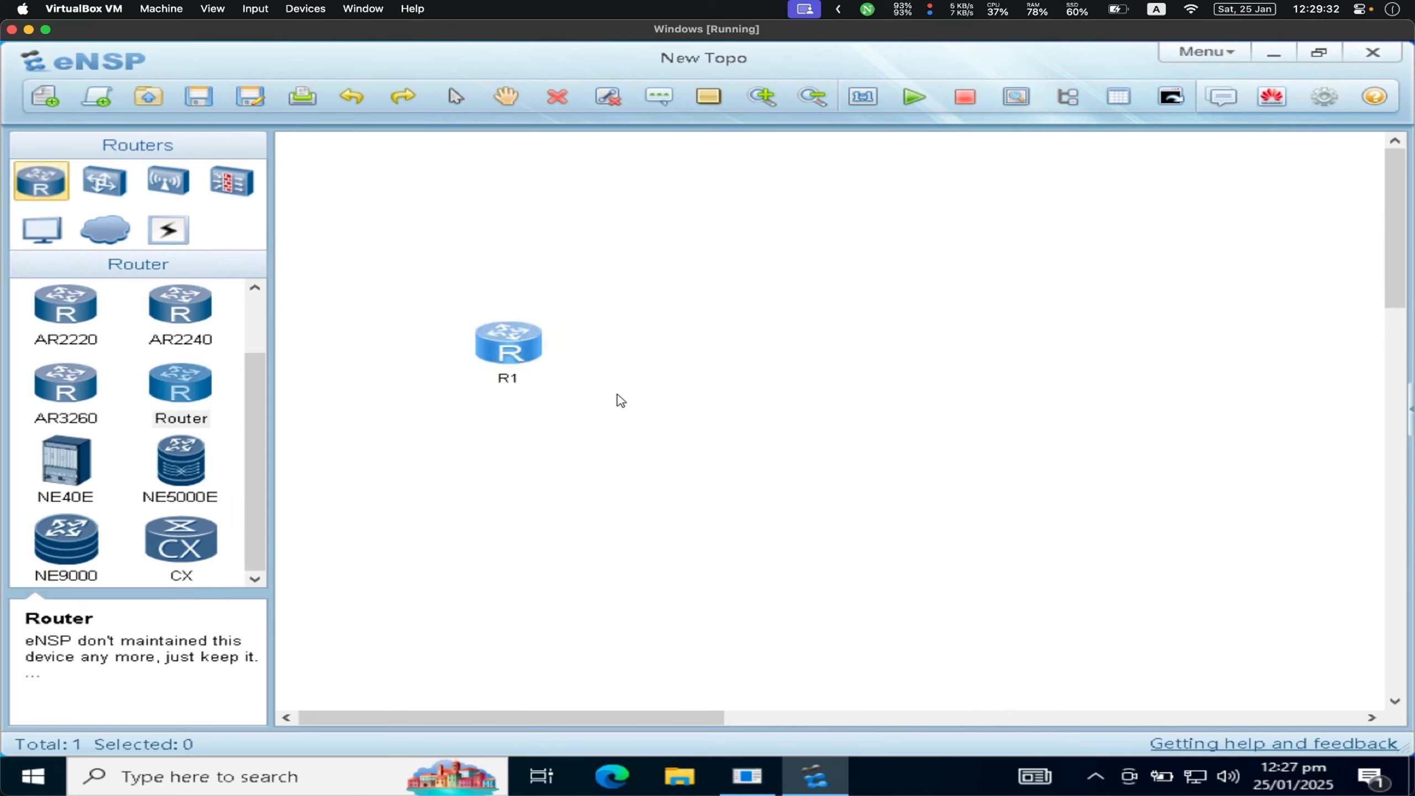
Step: Start router R1, dismiss the VirtualBox version warning and allow ensp_router through the firewall on public networks
left_click_drag(445, 296, 628, 403)
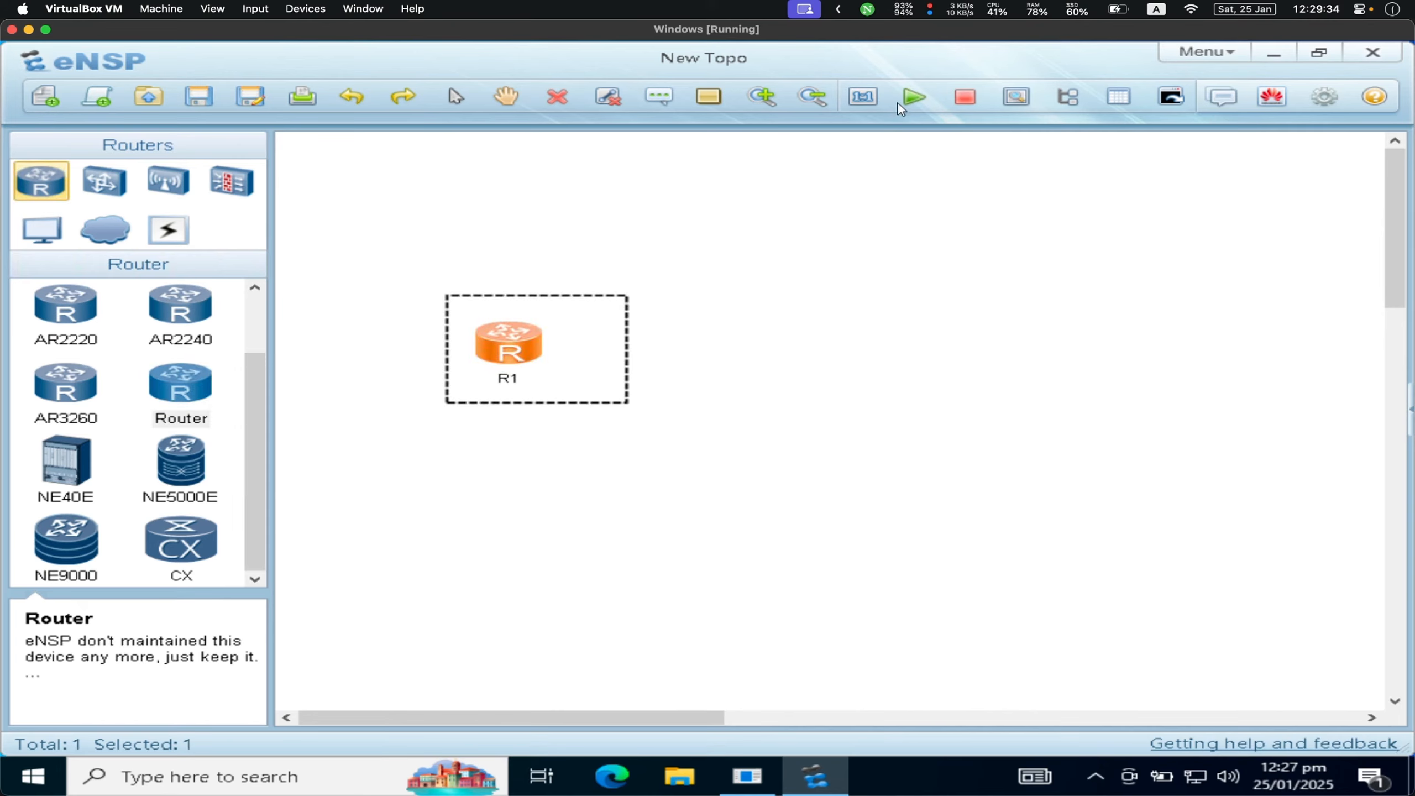
left_click(911, 98)
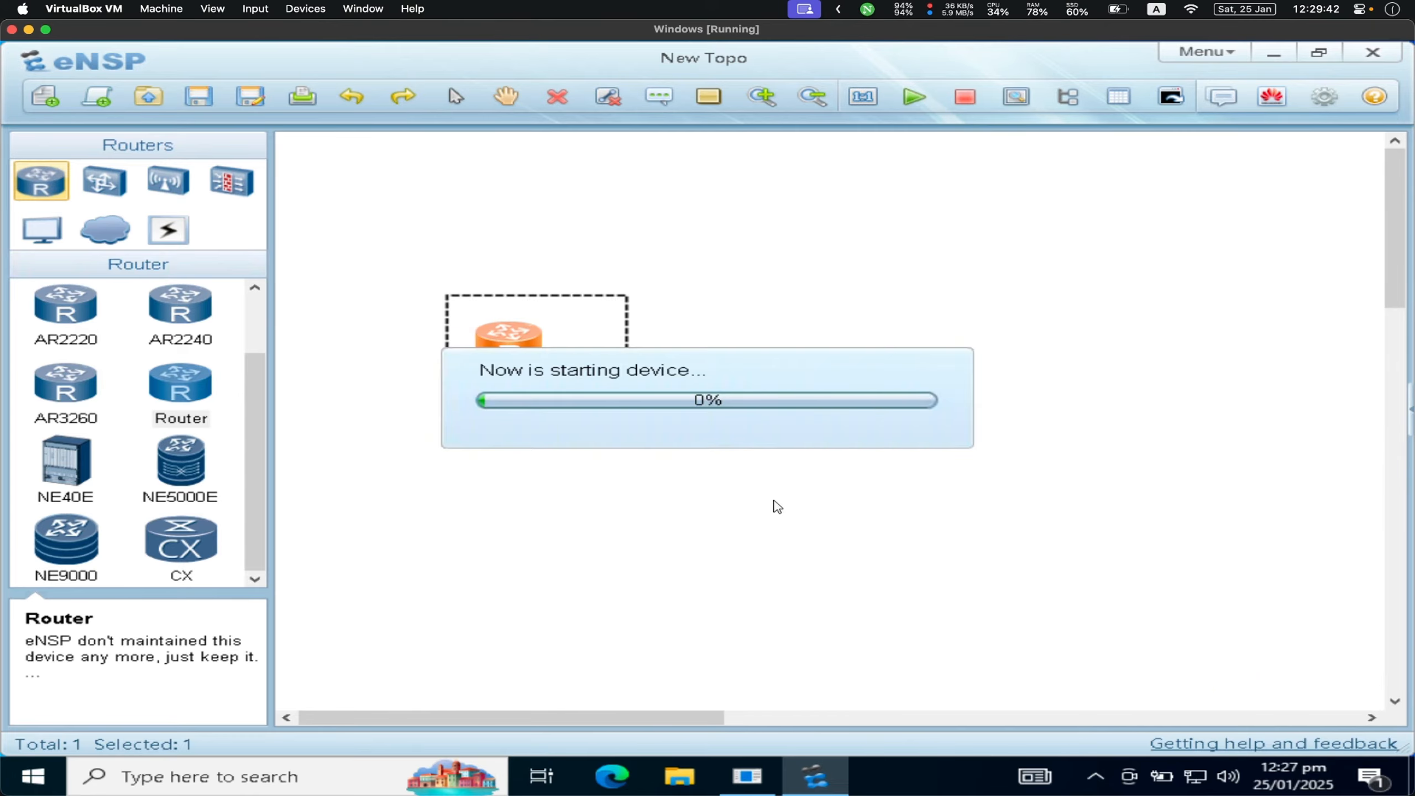
left_click(33, 777)
left_click(674, 507)
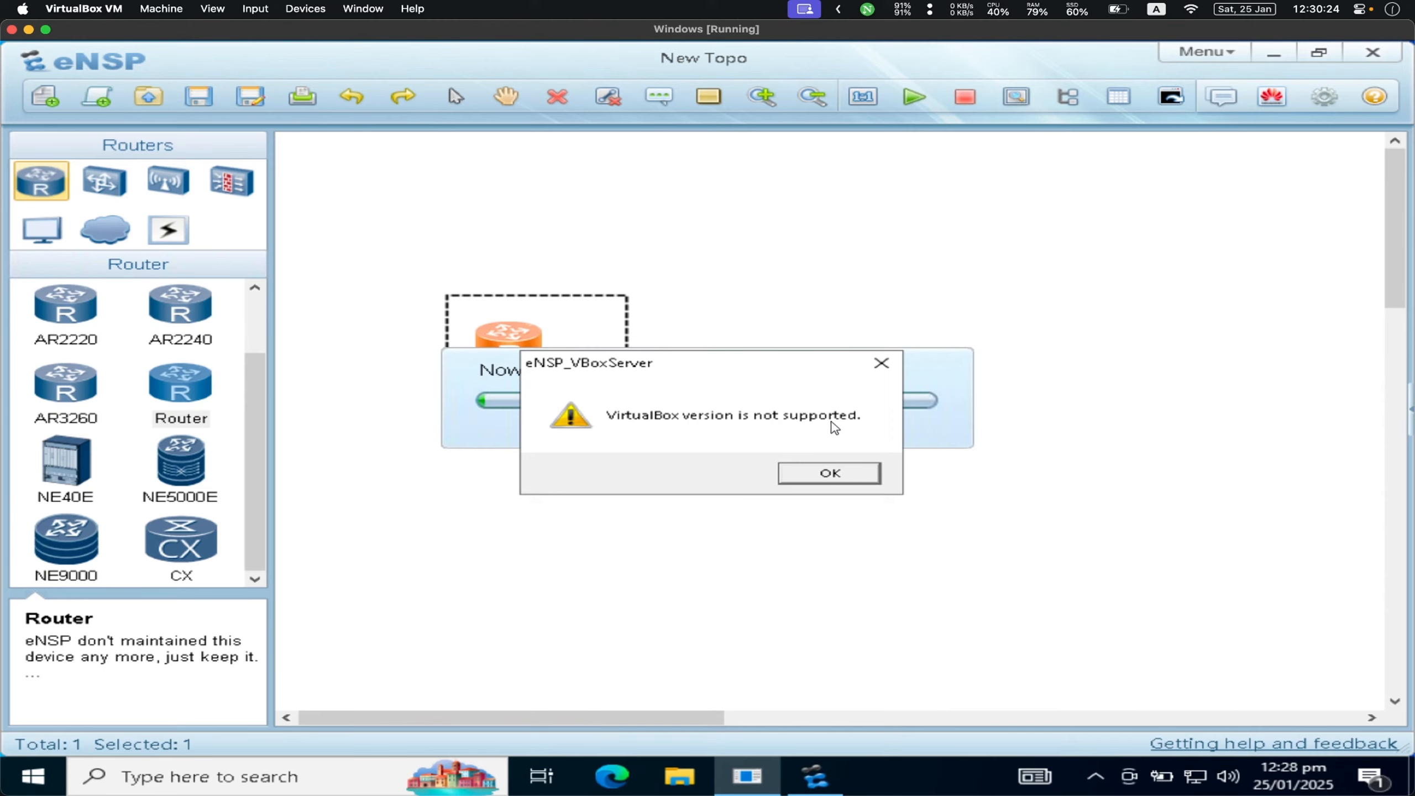
left_click(829, 474)
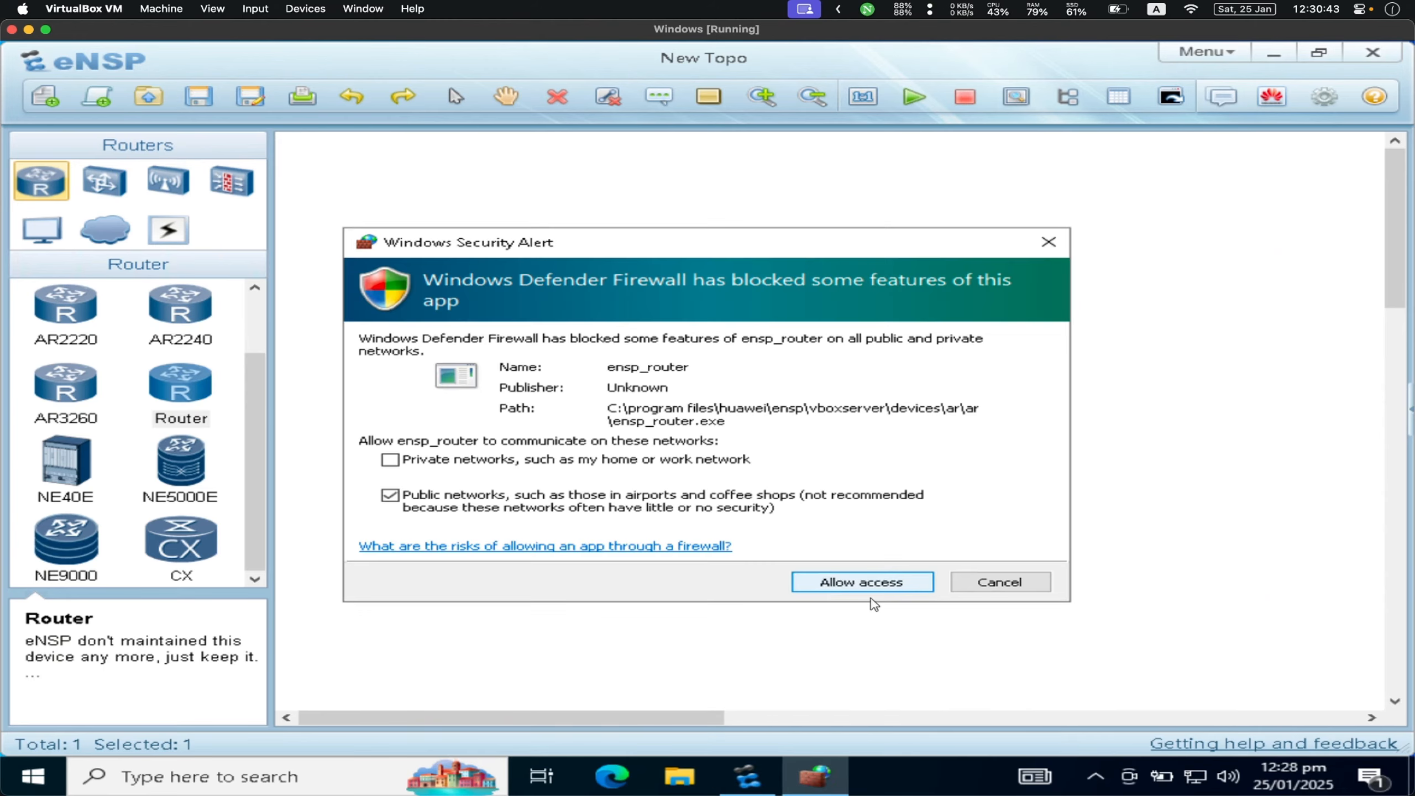
left_click(869, 585)
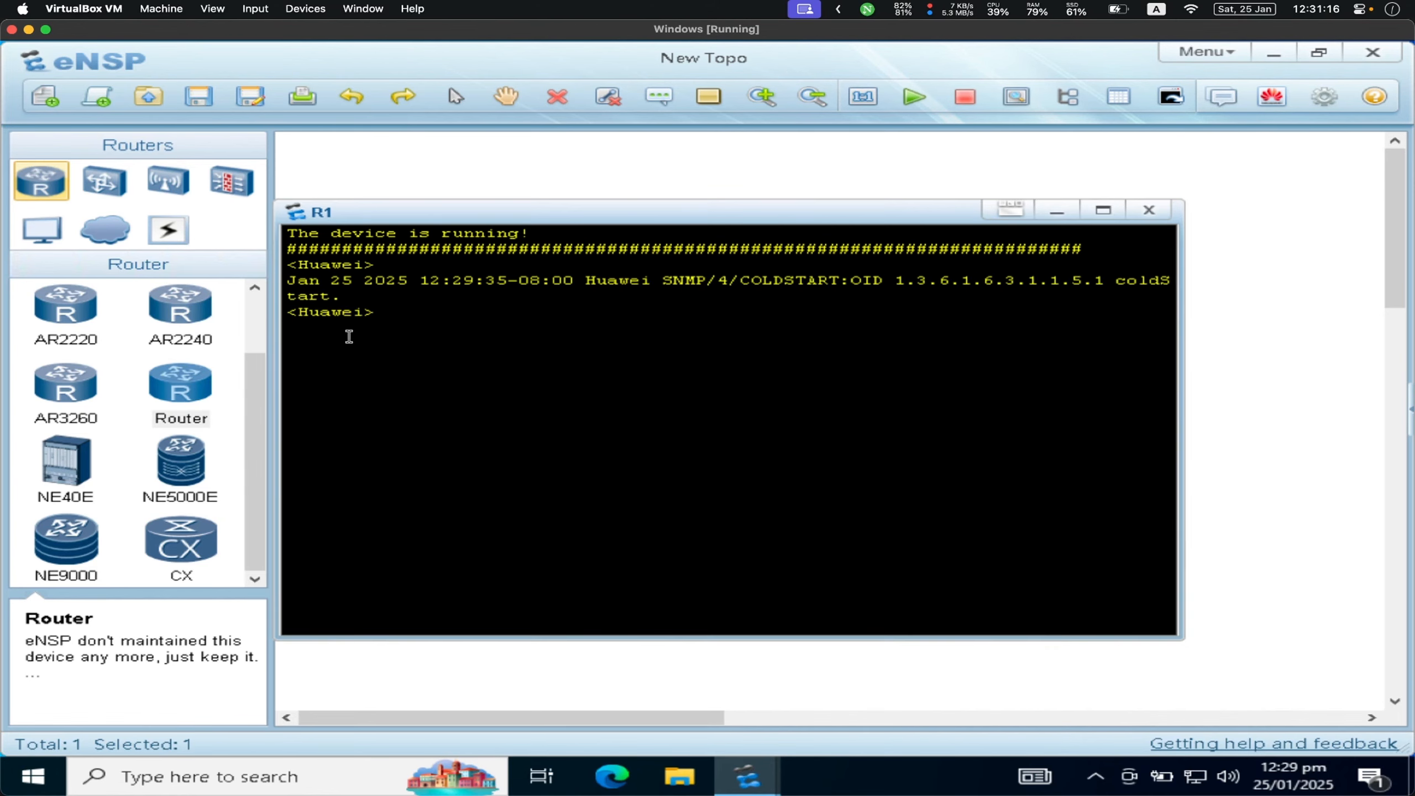
Step: Run "display ip routing-table" in R1's console to view its routing table
key("Return")
key("Return")
type("display ip routing-table")
key("Return")
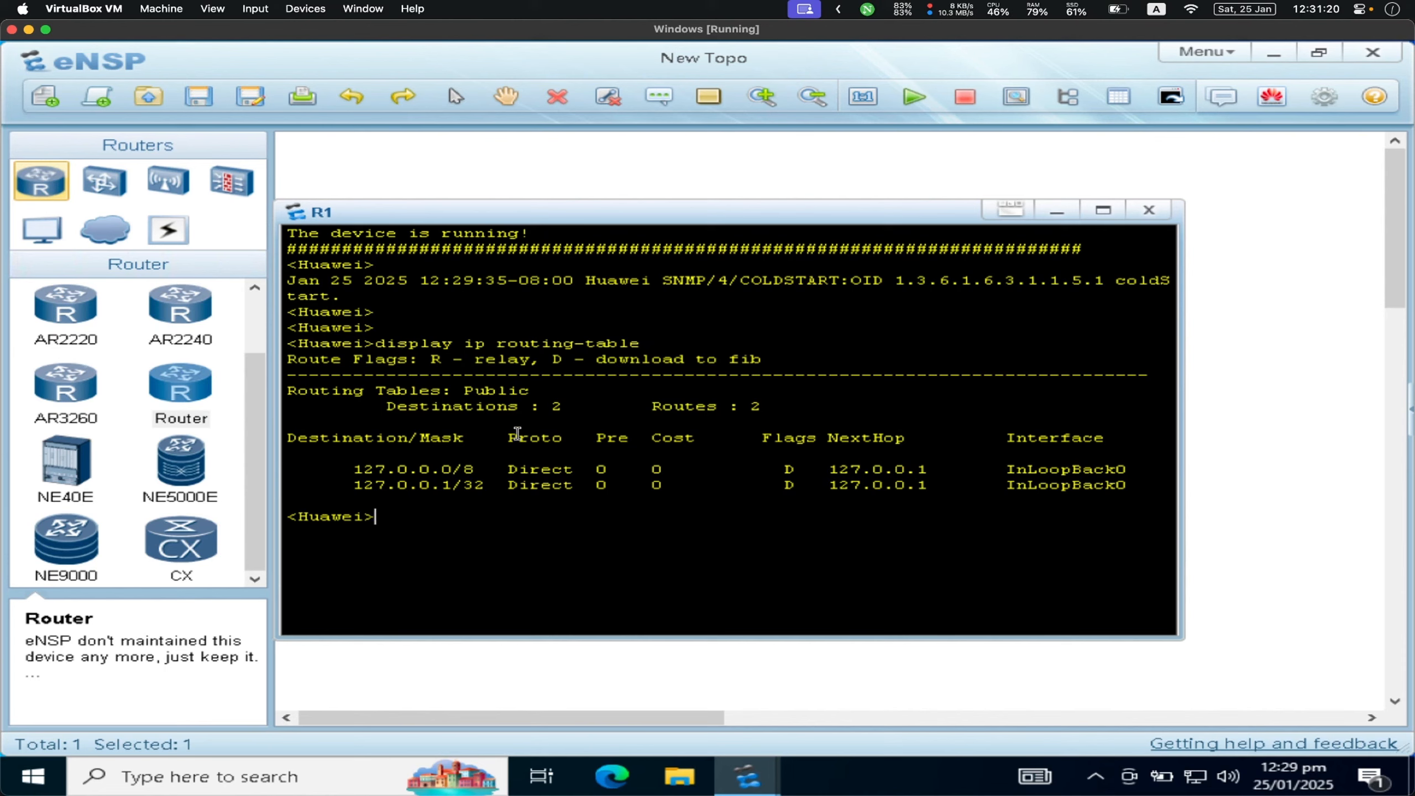